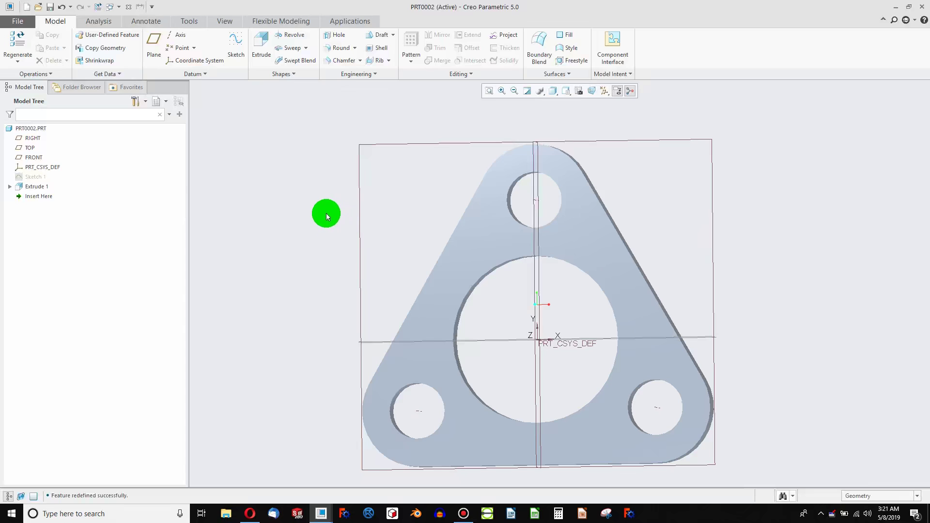
- Create a new solid part named prt0003 and start a new sketch feature
mouse_move(388, 224)
middle_down()
mouse_move(409, 239)
mouse_move(409, 228)
mouse_move(381, 234)
middle_up()
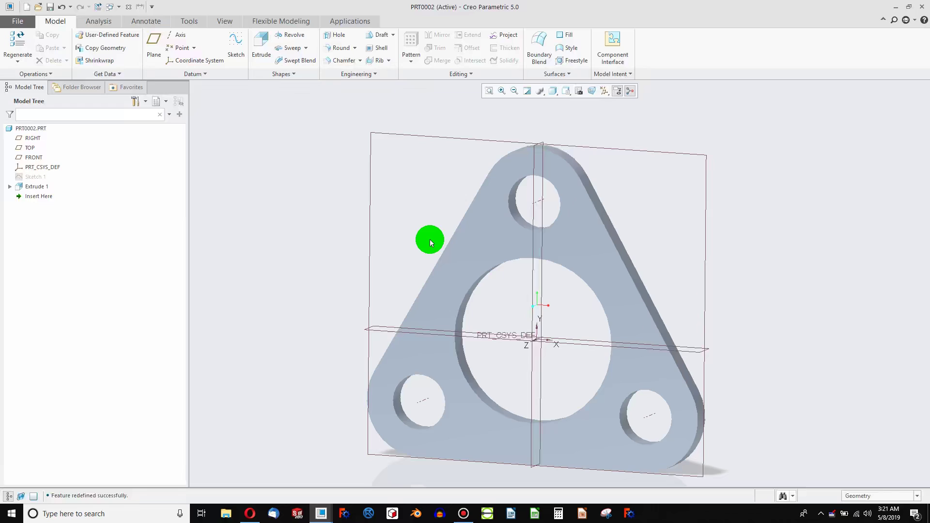
middle_drag(430, 243, 442, 205)
click(17, 21)
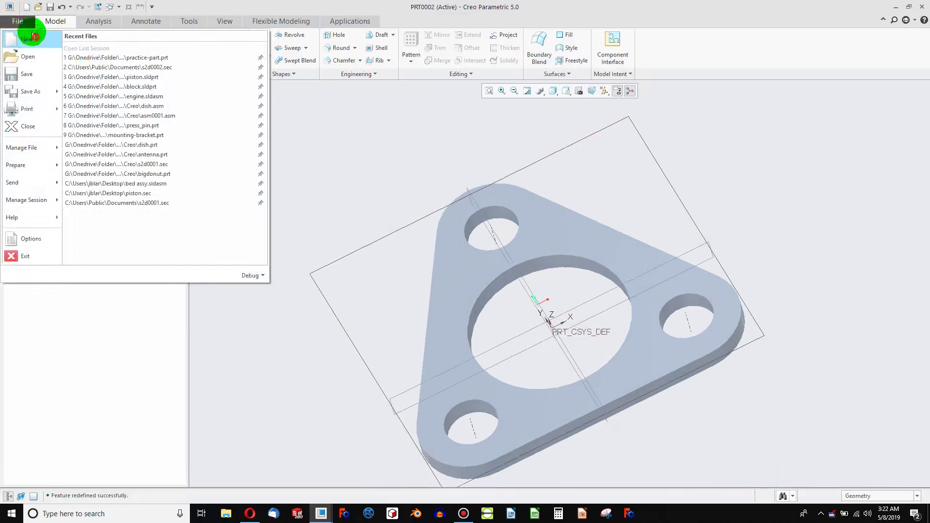
click(30, 38)
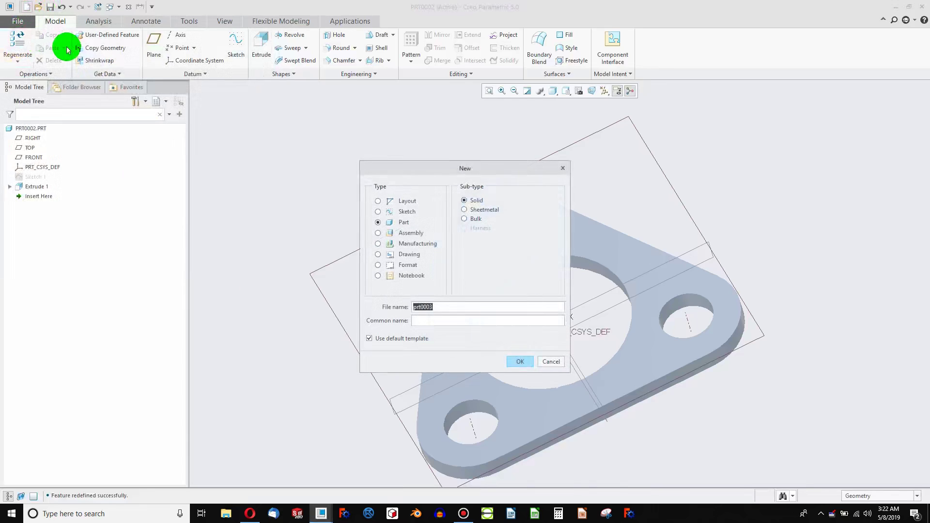
click(518, 363)
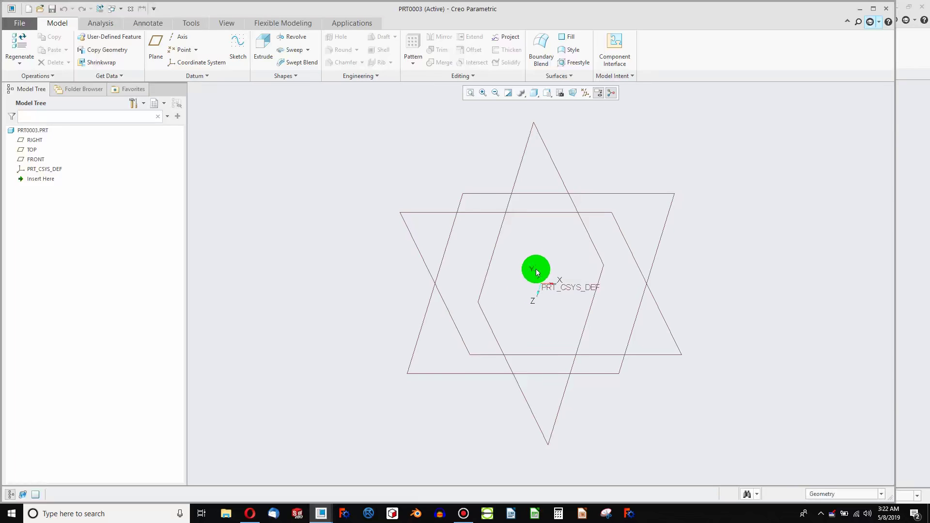
click(237, 58)
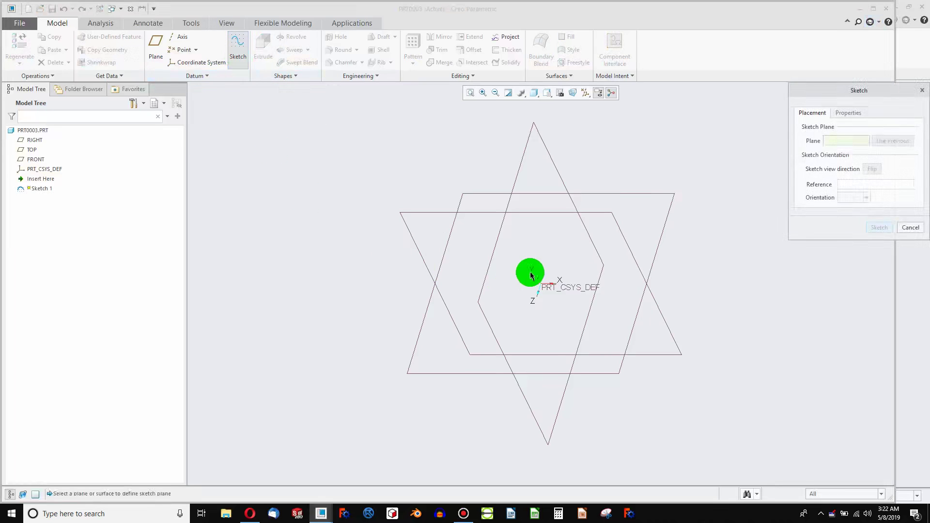
- Sketch on the FRONT datum plane and orient the view flat to it
click(481, 215)
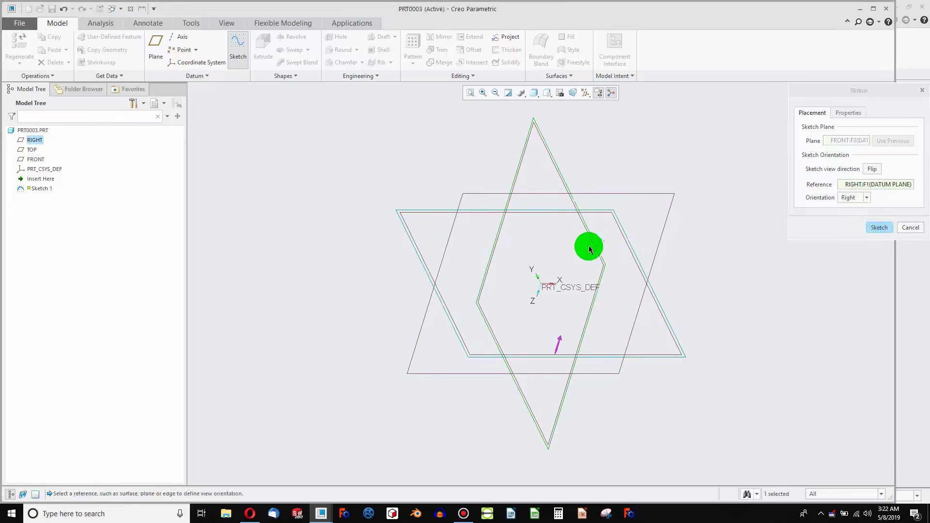
click(879, 233)
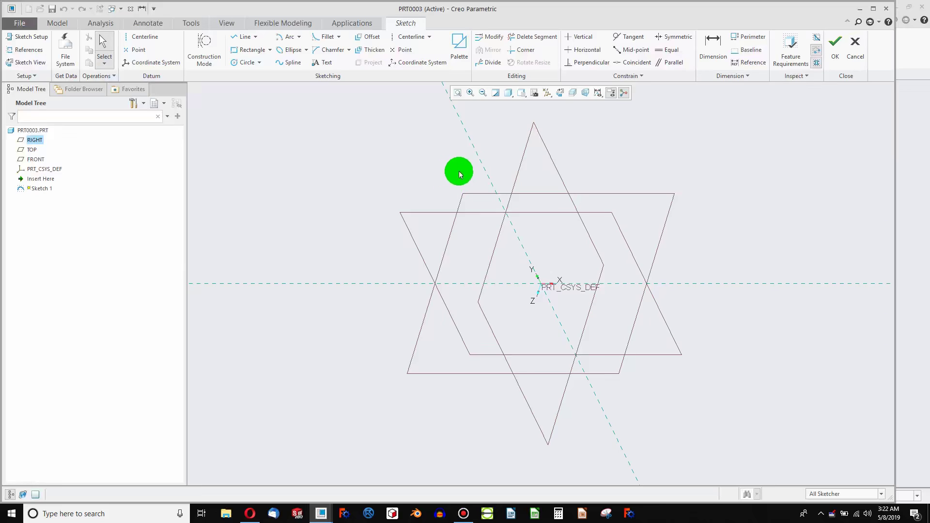
click(560, 94)
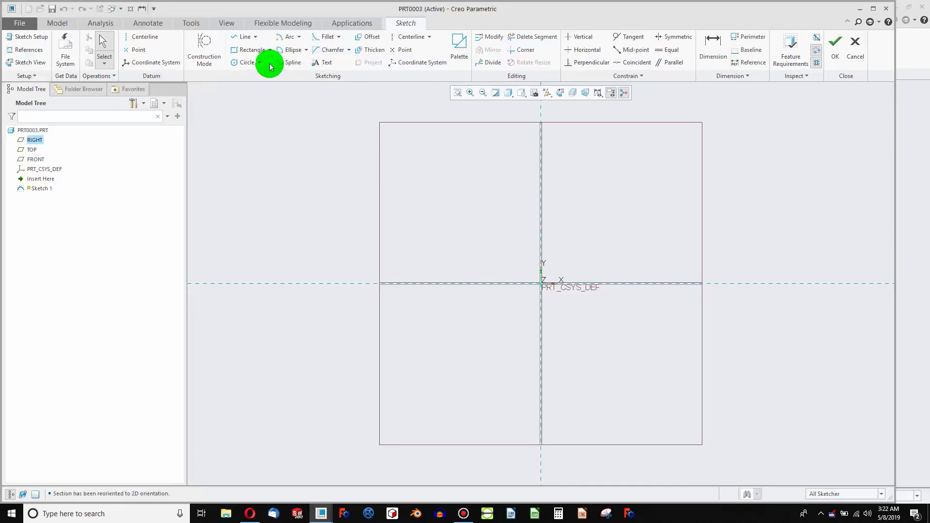
- Draw a single circle centred on the sketch origin
click(246, 62)
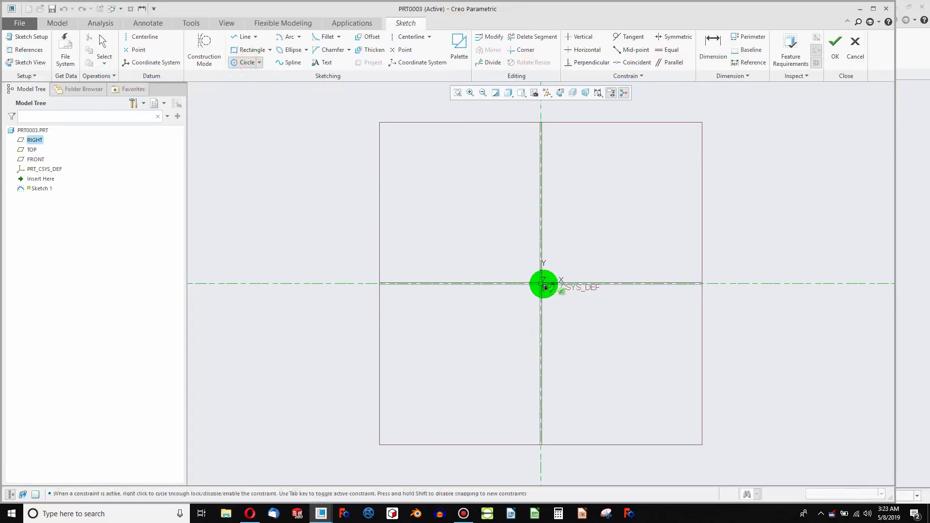
click(541, 283)
click(630, 222)
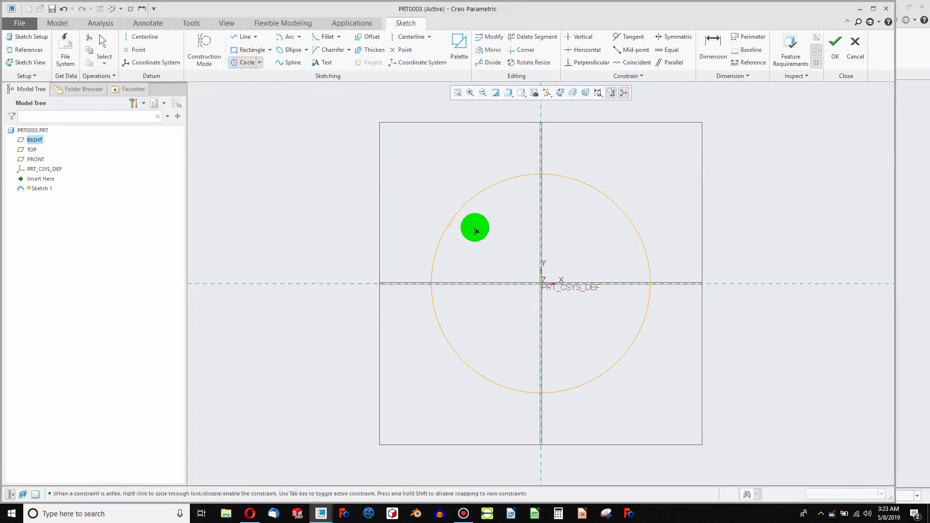
click(304, 191)
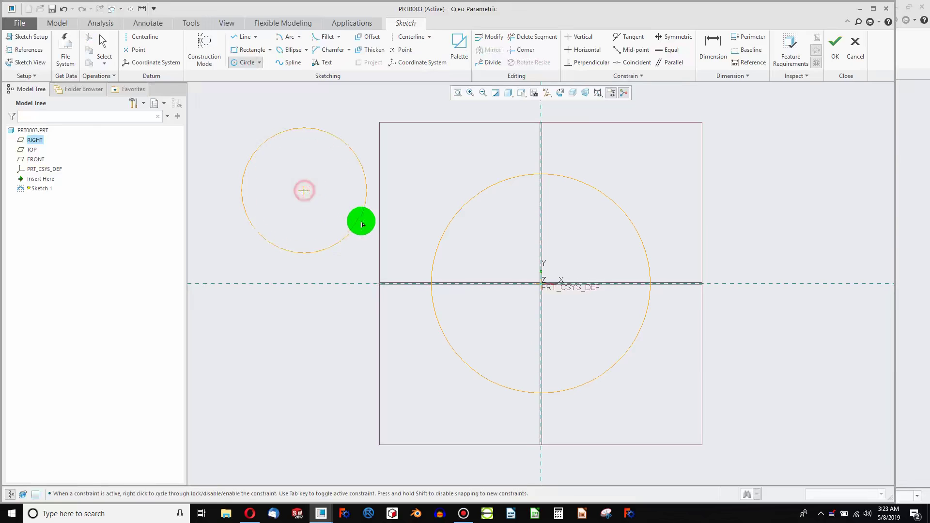
middle_click(337, 233)
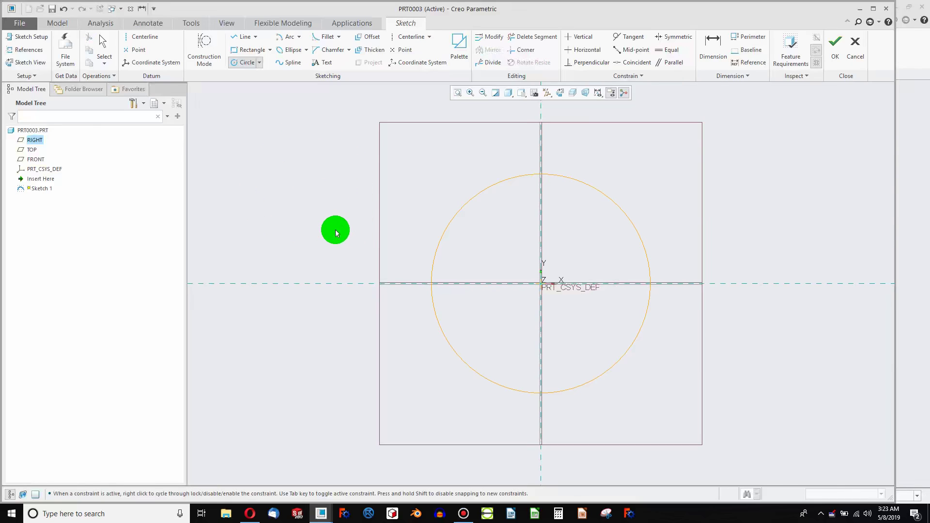
middle_click(336, 232)
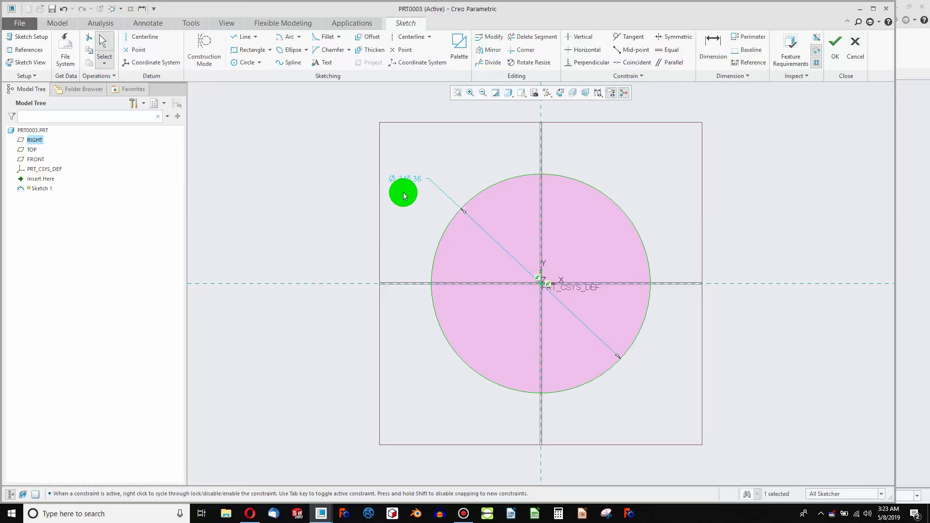
mouse_move(404, 195)
mouse_down()
mouse_move(410, 181)
mouse_move(388, 230)
mouse_move(401, 208)
mouse_up()
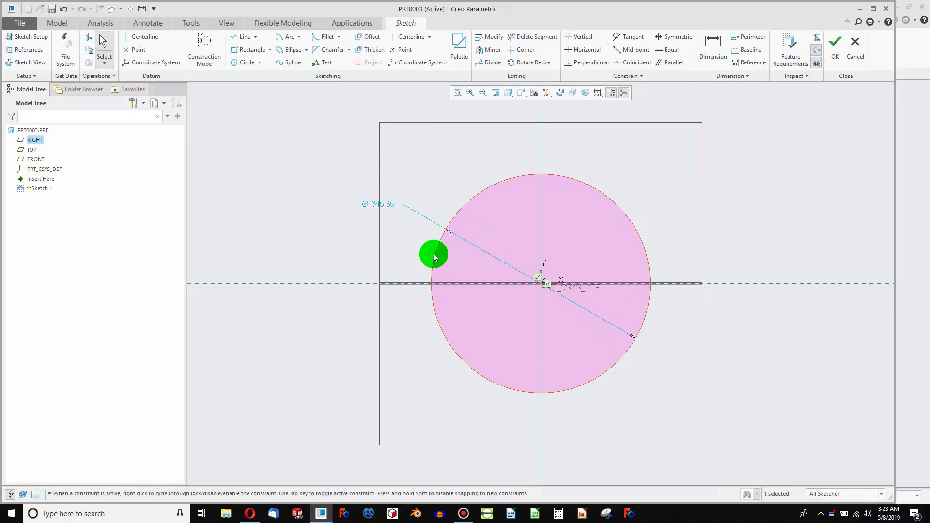
drag(435, 257, 475, 259)
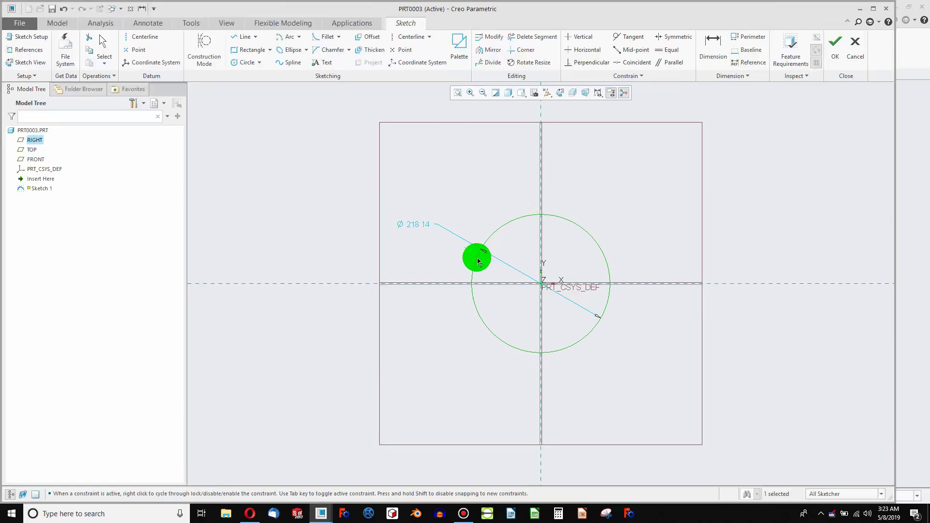
- Change the circle's diameter dimension to 5.00
click(419, 226)
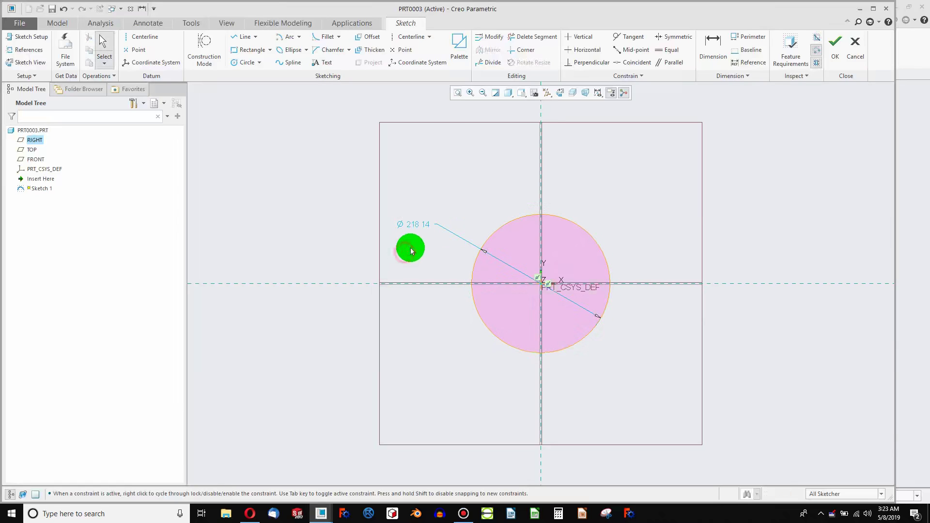
click(415, 230)
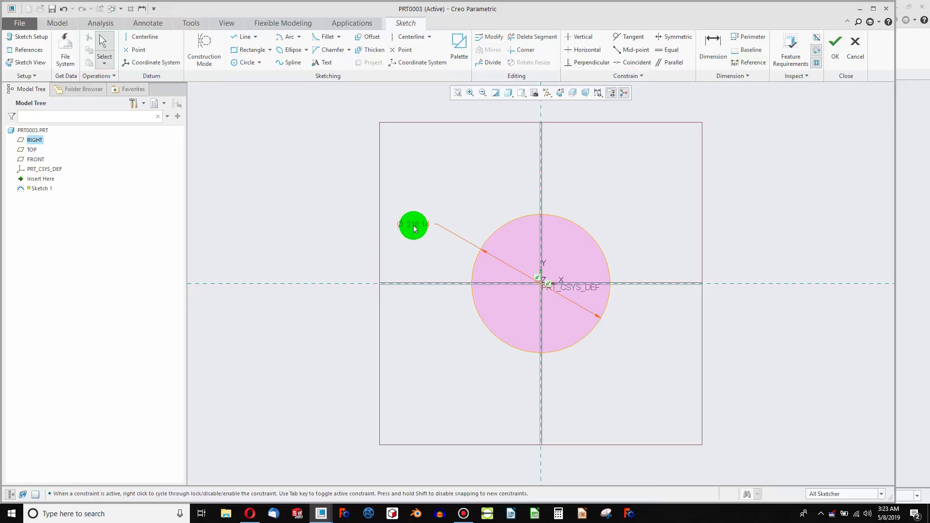
double_click(415, 230)
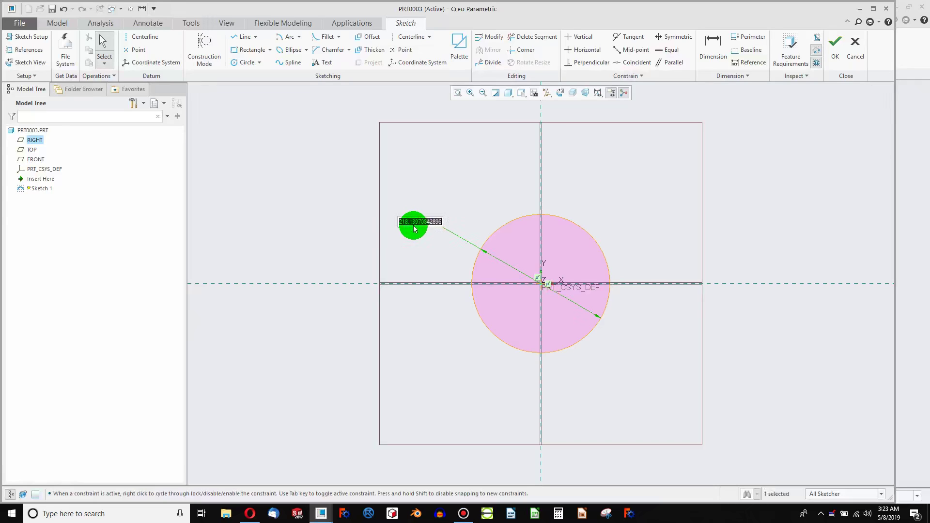
text(5)
key(Return)
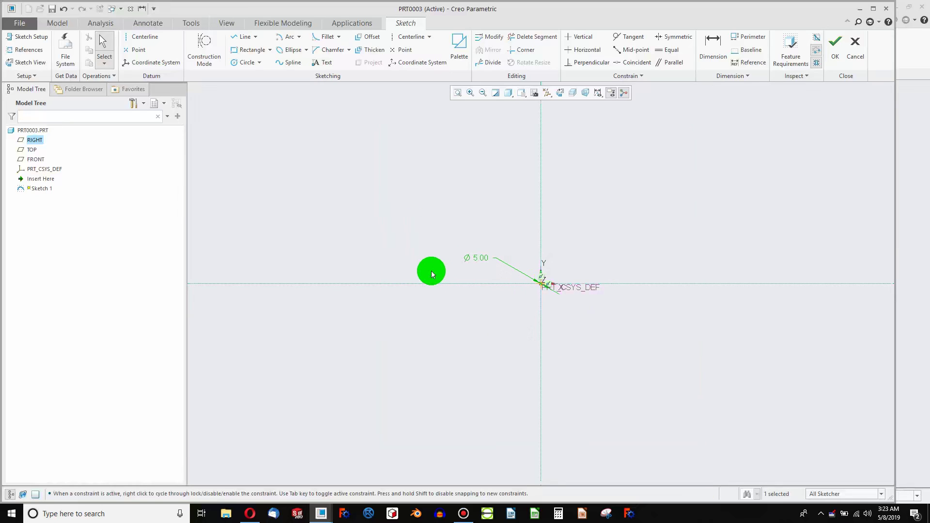
middle_drag(534, 275, 509, 248)
scroll(552, 307, down, 6)
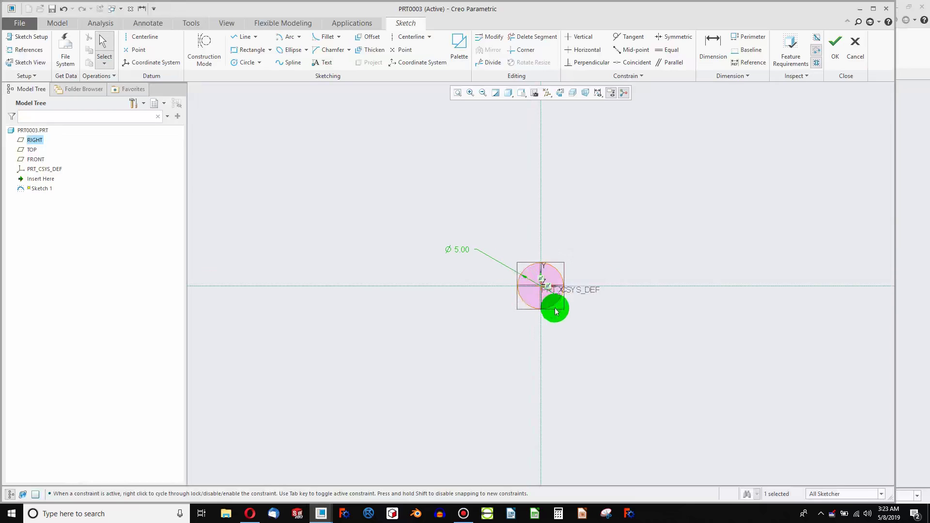
scroll(499, 194, up, 3)
scroll(488, 184, down, 3)
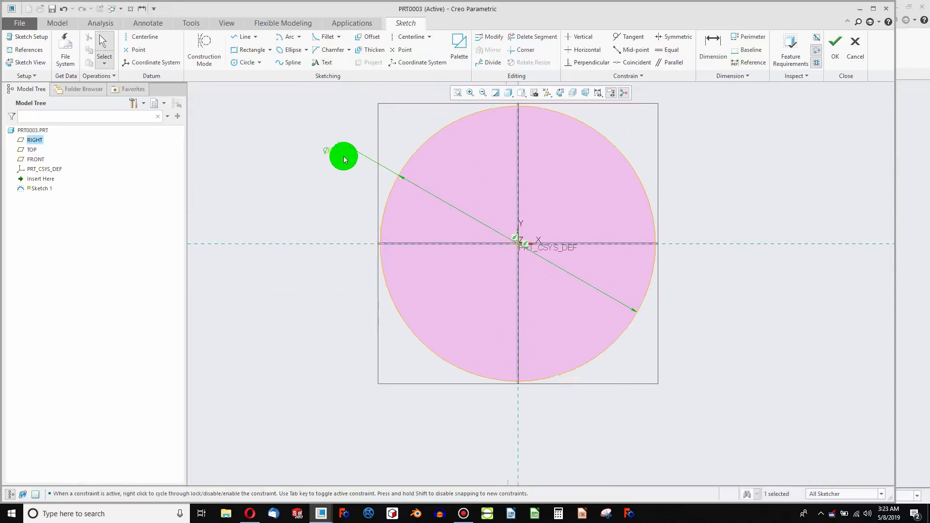
click(300, 168)
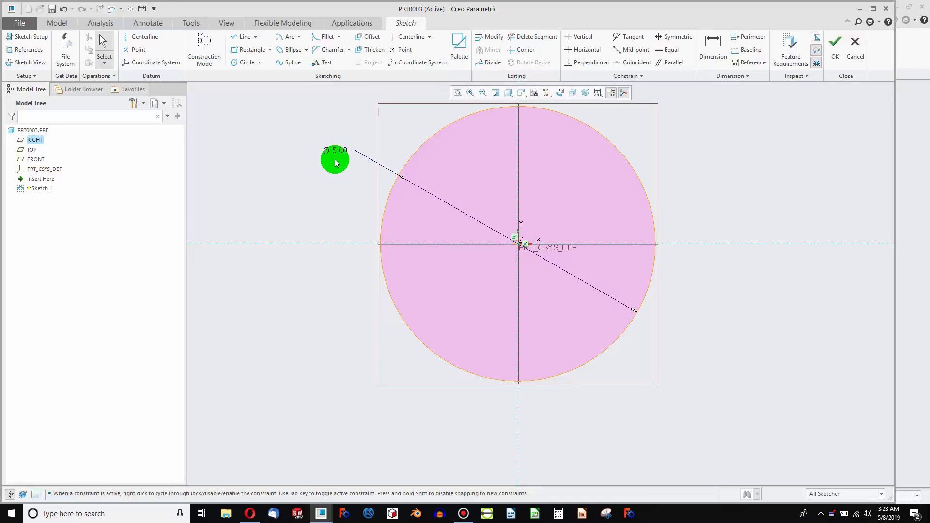
click(344, 165)
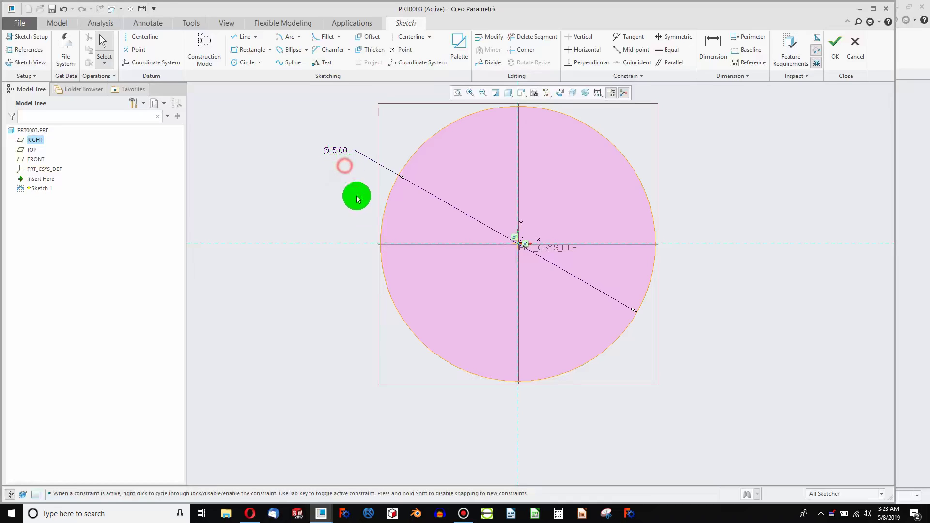
drag(391, 199, 467, 245)
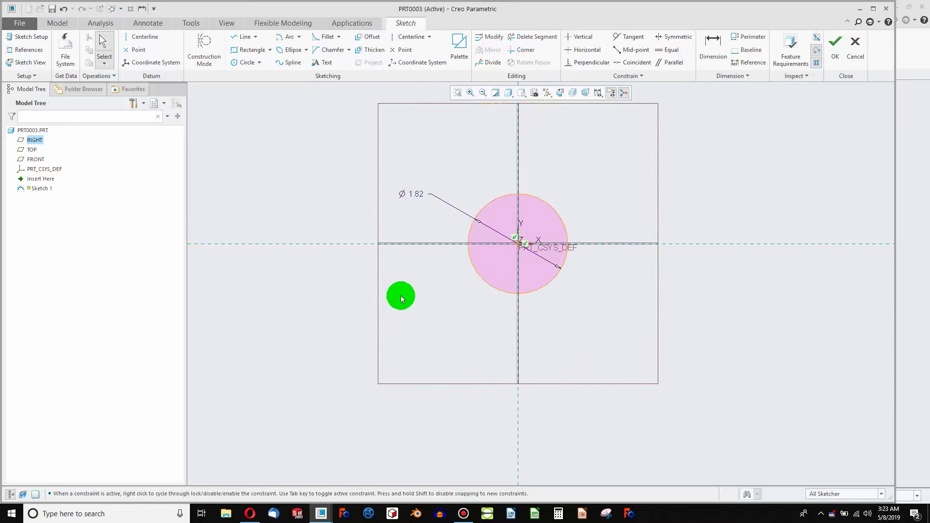
double_click(416, 194)
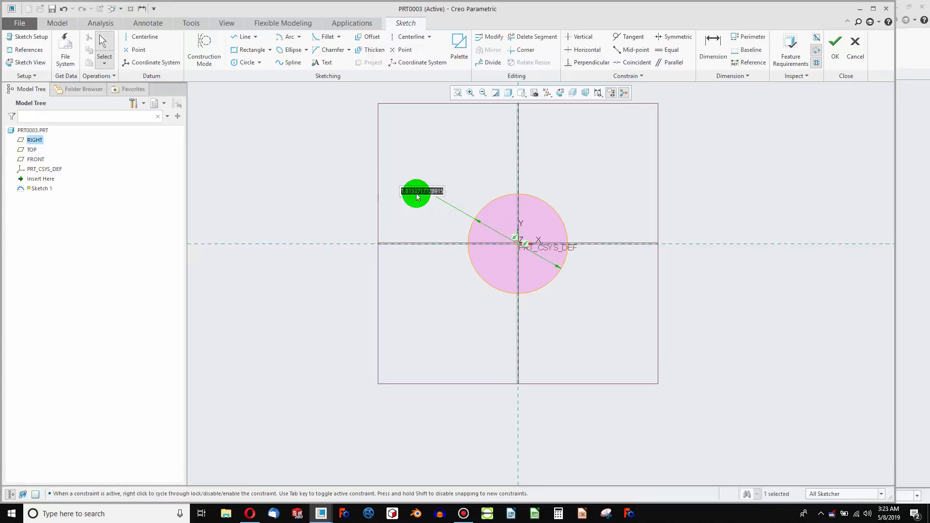
text(5)
key(Return)
click(359, 201)
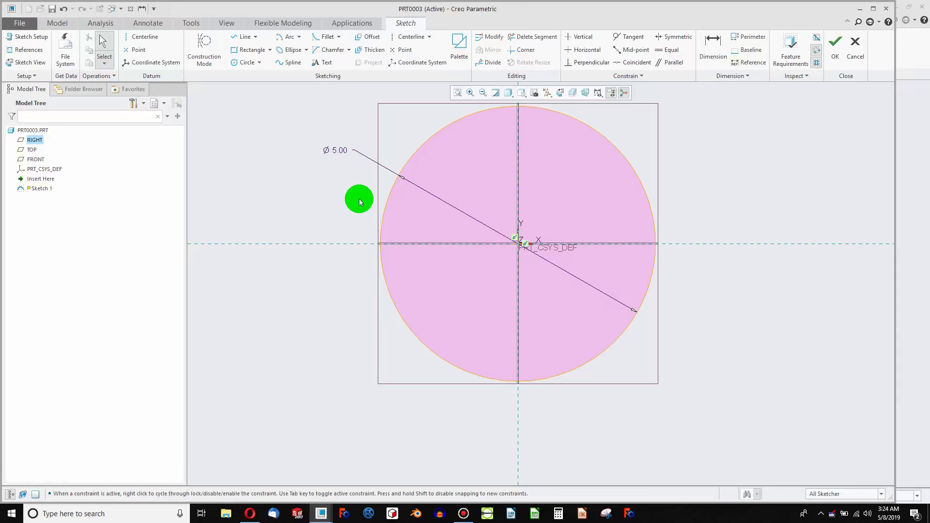
click(332, 153)
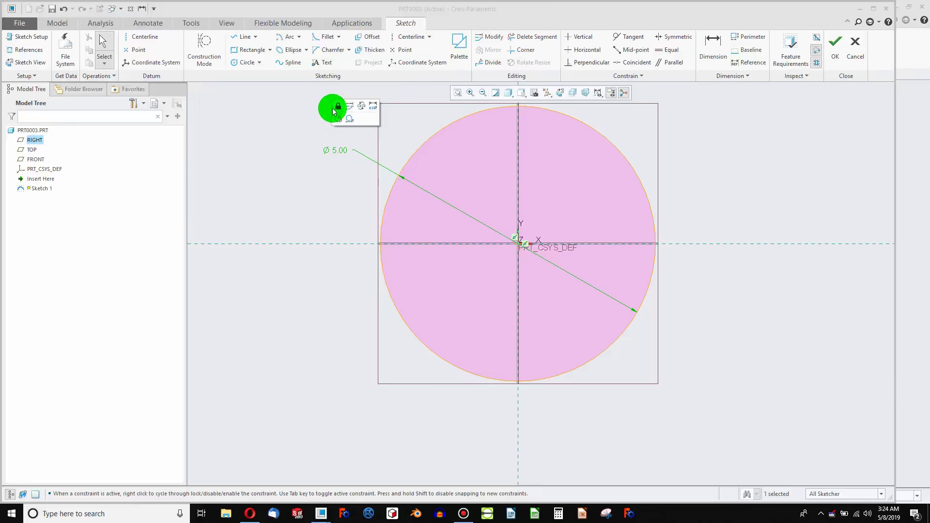
click(334, 110)
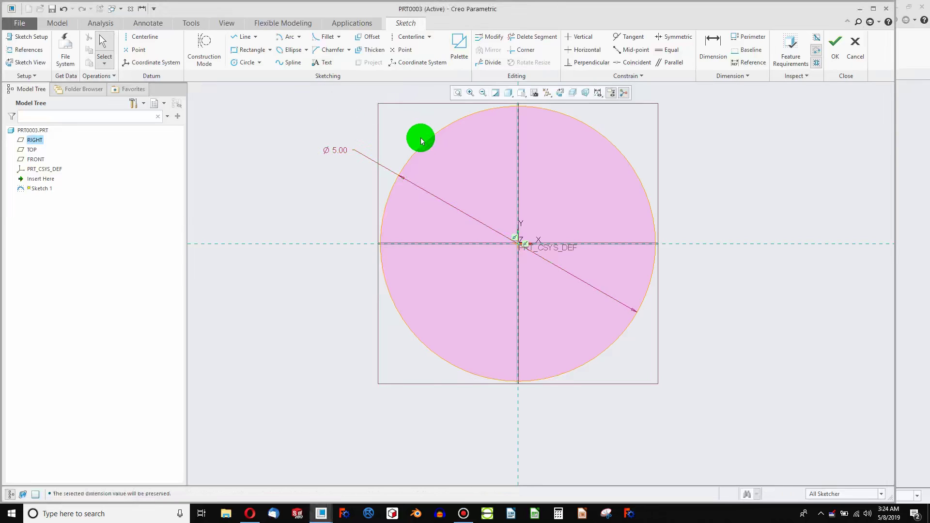
drag(419, 151, 396, 221)
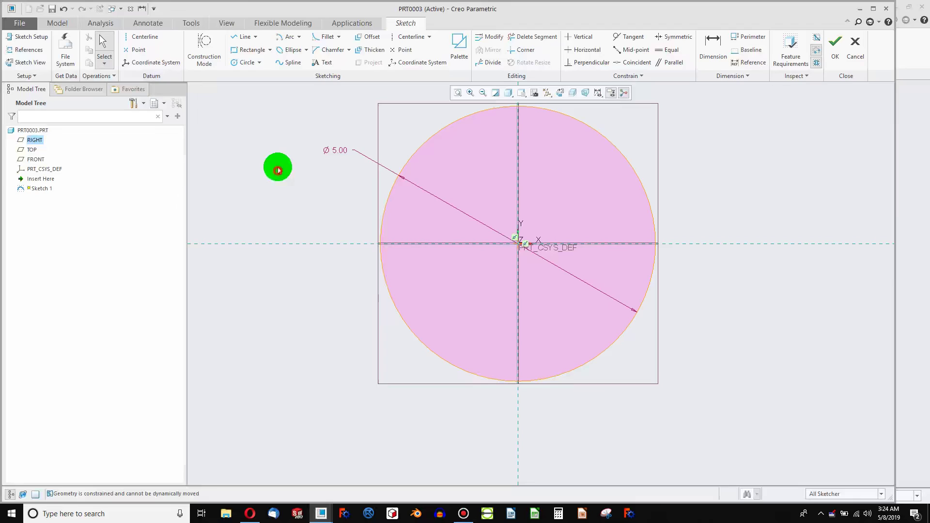
click(336, 147)
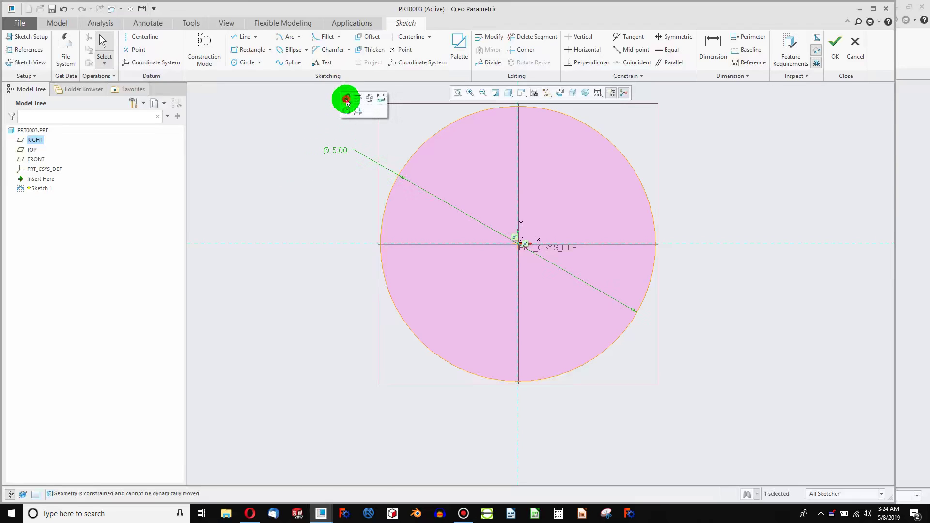
click(279, 138)
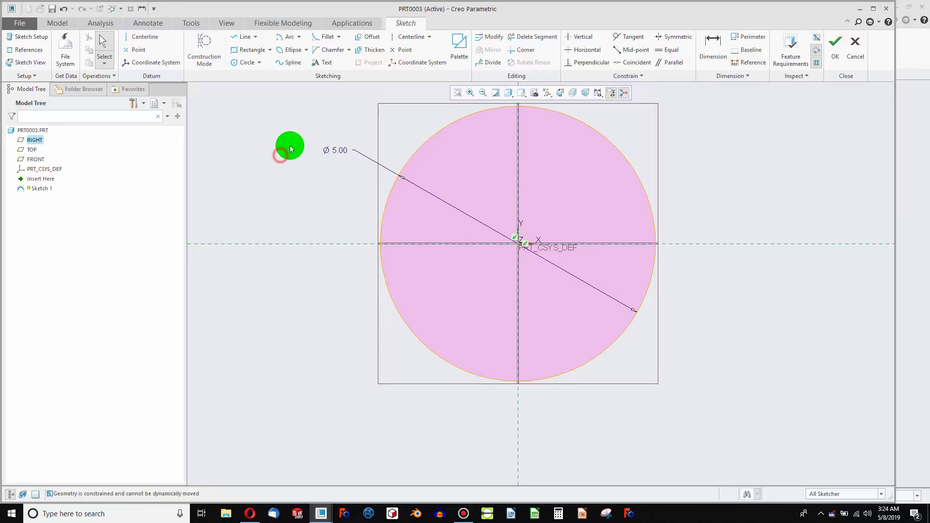
click(336, 150)
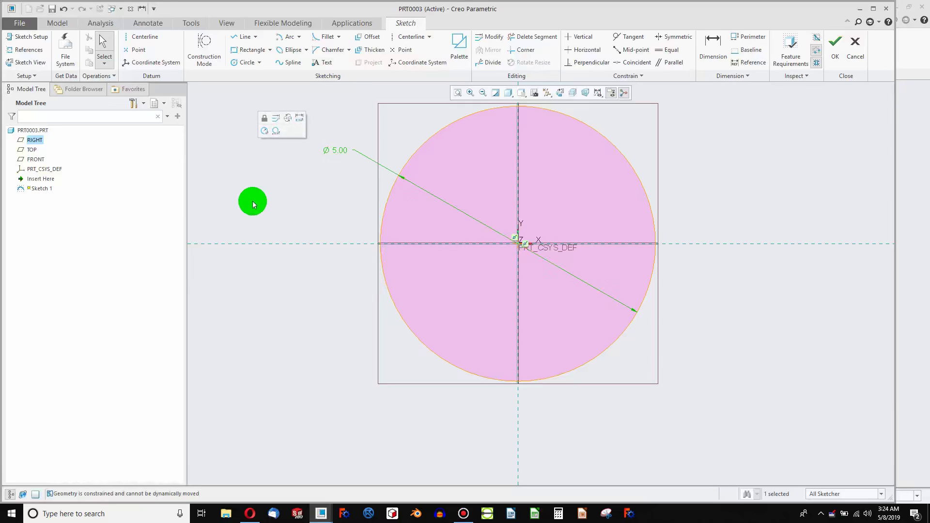
click(254, 200)
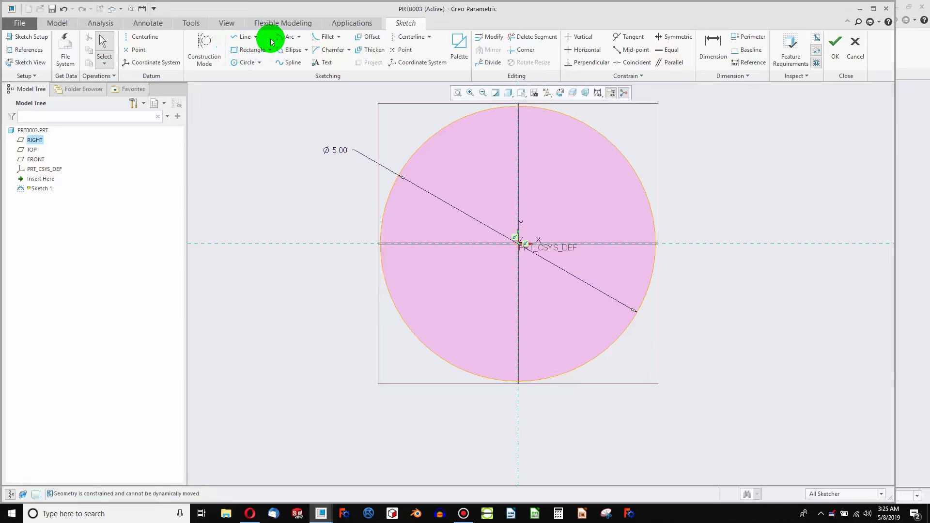
- Draw a larger concentric circle at the origin and make it construction geometry (Ø 5.12)
click(243, 63)
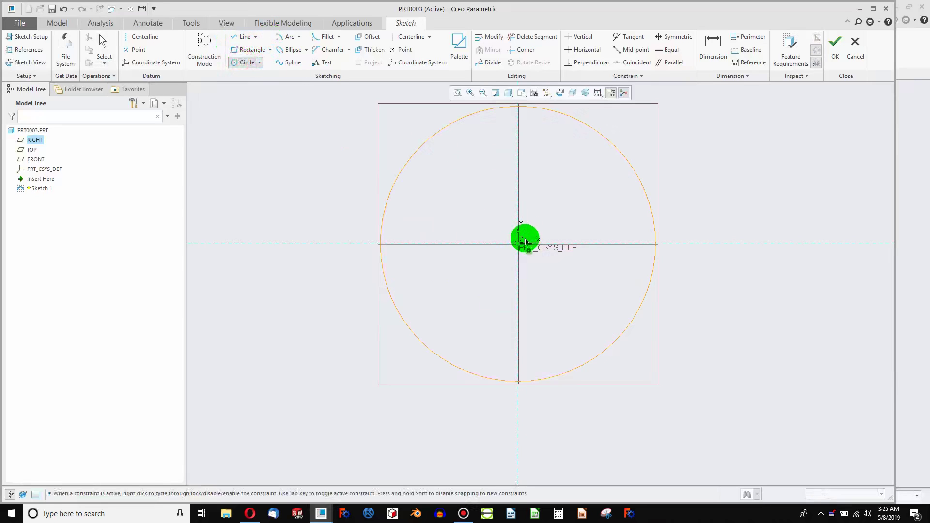
click(518, 243)
click(687, 200)
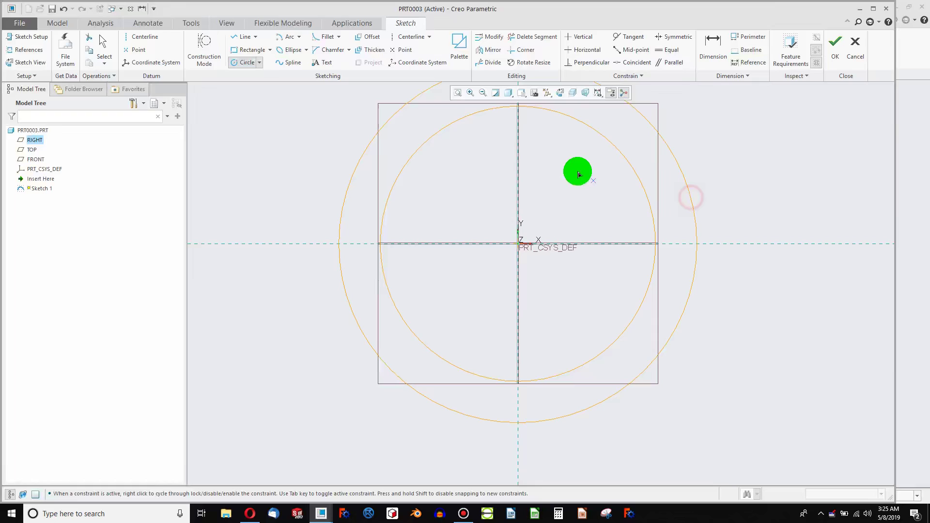
middle_click(368, 180)
click(293, 203)
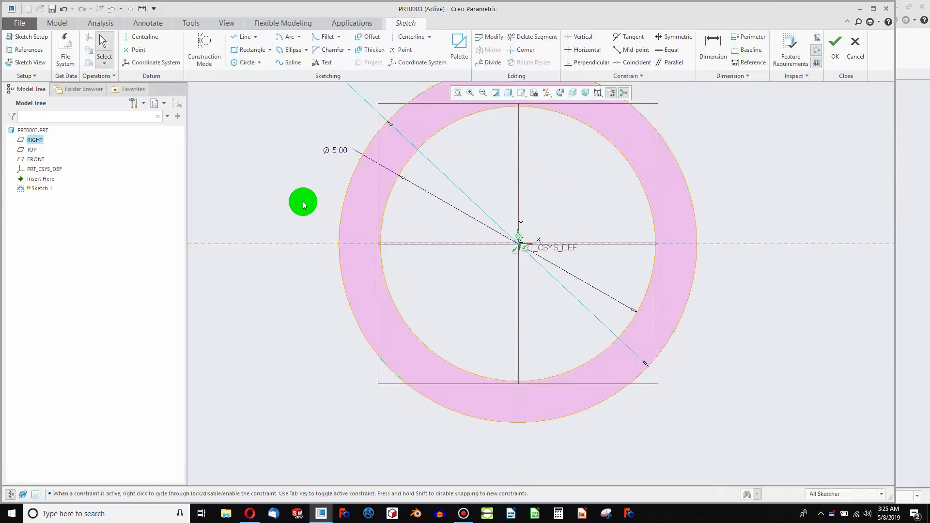
click(216, 47)
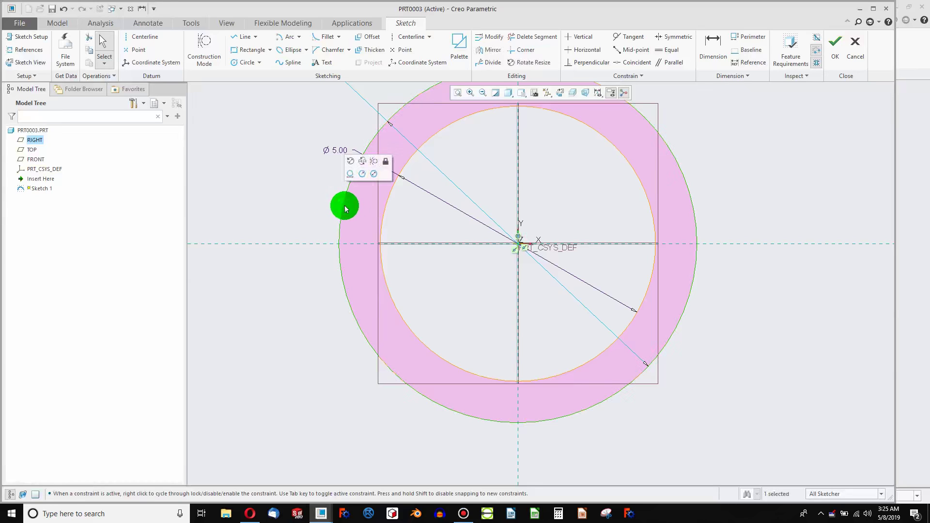
click(377, 167)
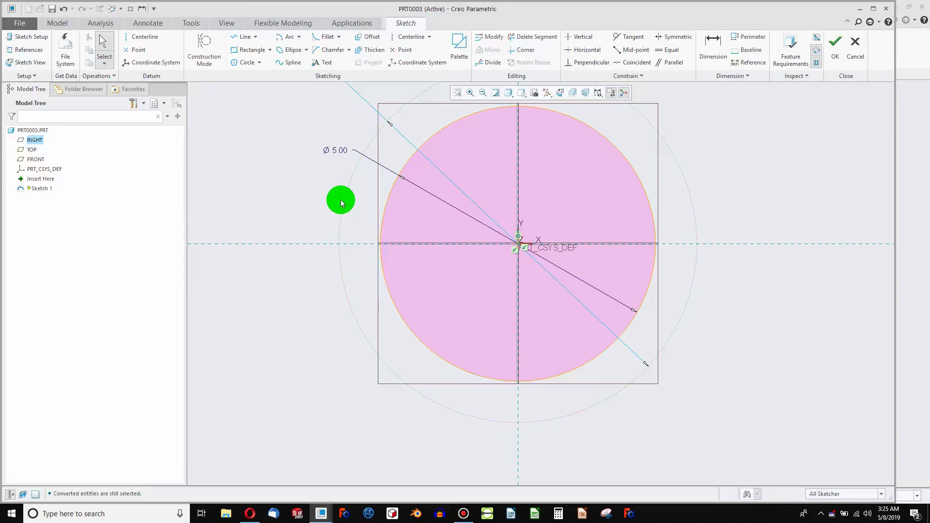
scroll(317, 167, down, 2)
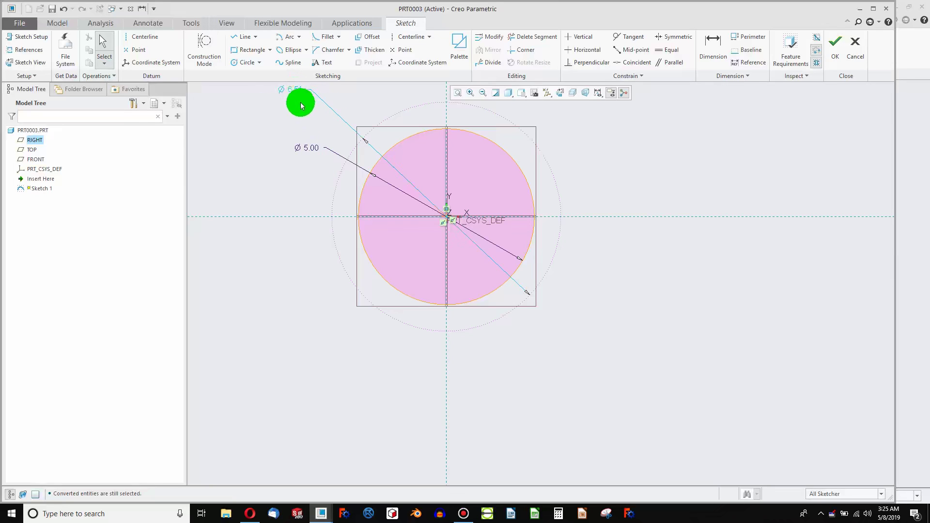
middle_click(314, 88)
drag(483, 295, 573, 357)
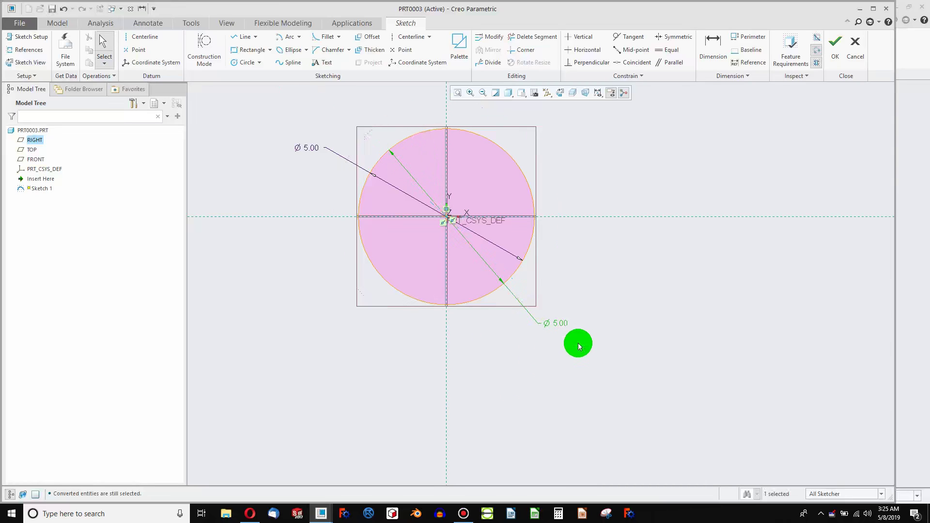
- Change the inner solid circle's diameter to 3.00
click(314, 149)
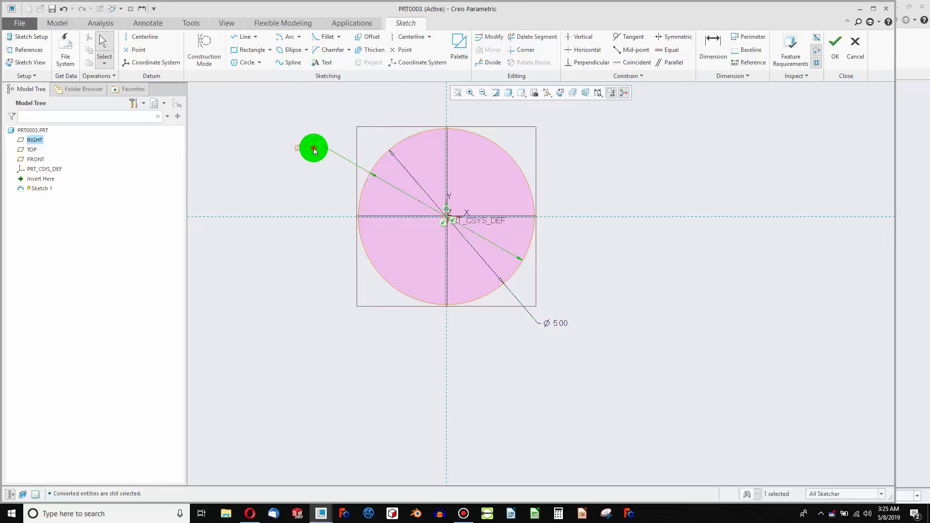
text(3)
key(Return)
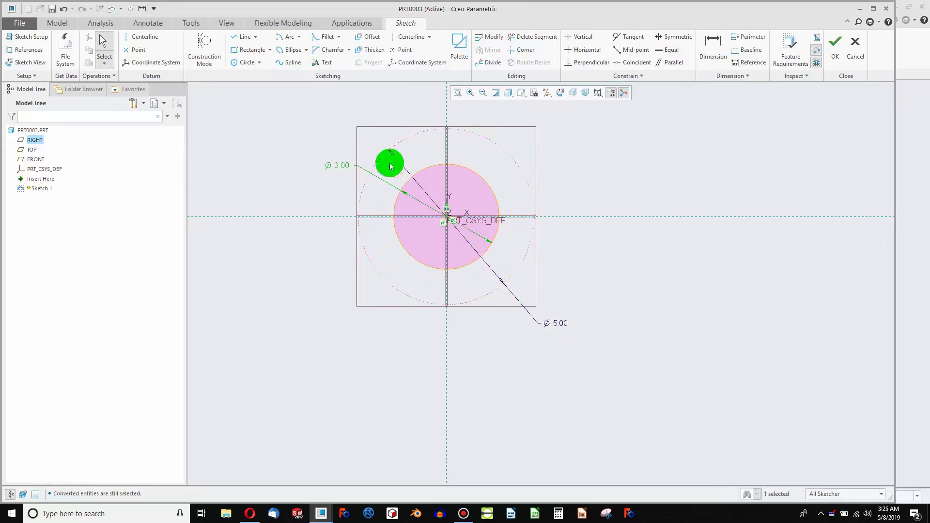
scroll(388, 201, up, 3)
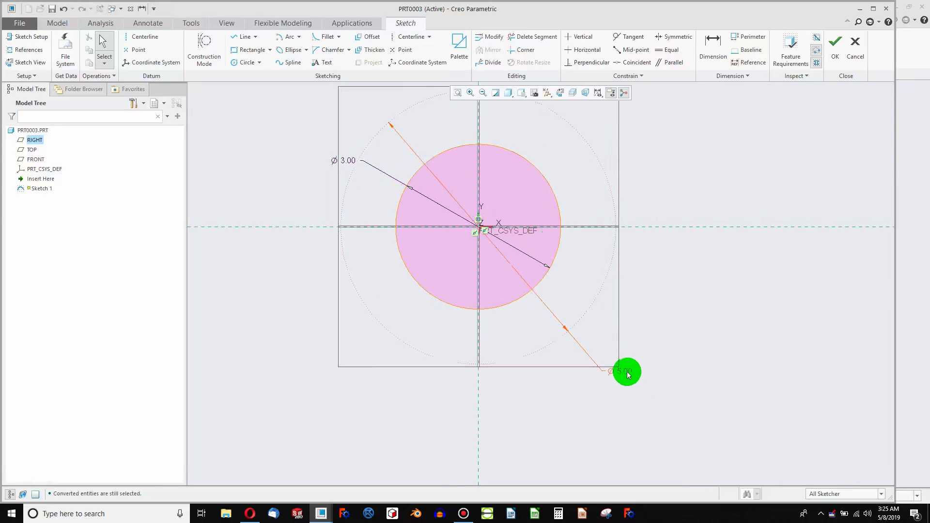
drag(624, 372, 666, 305)
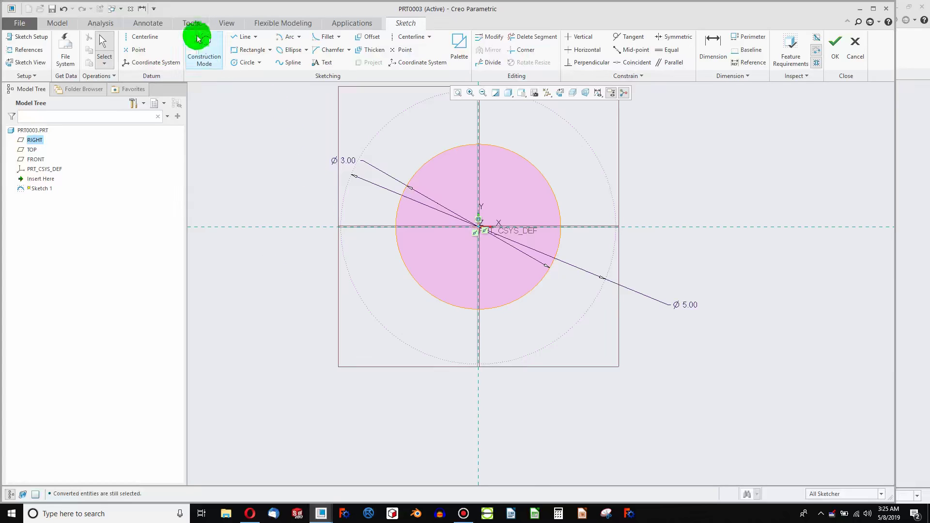
shift+middle_drag(457, 143, 513, 194)
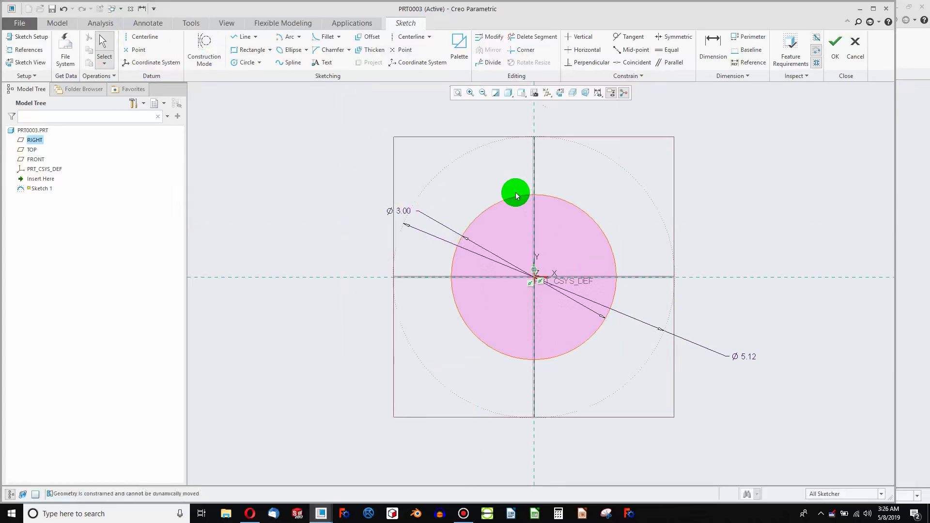
- Draw three small circles on the construction circle: top, lower right and lower left
click(233, 50)
click(246, 62)
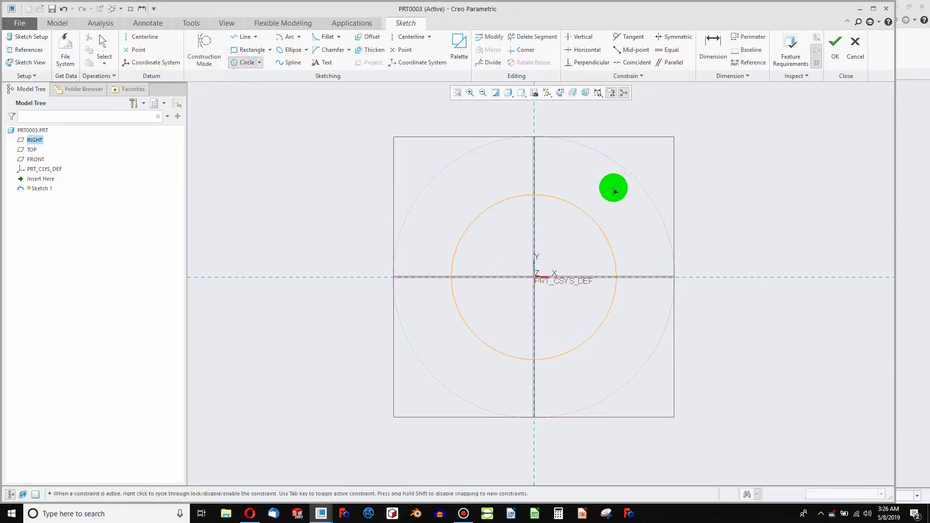
click(585, 164)
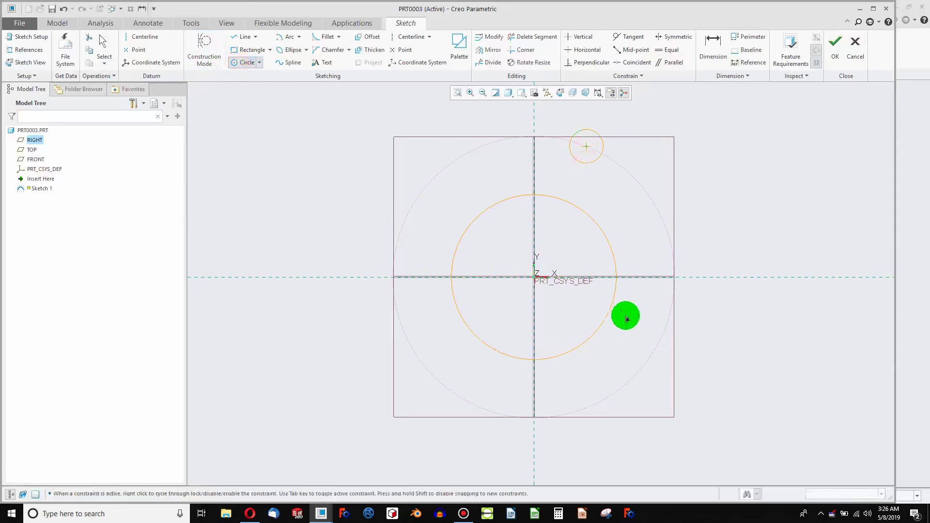
click(649, 359)
click(658, 380)
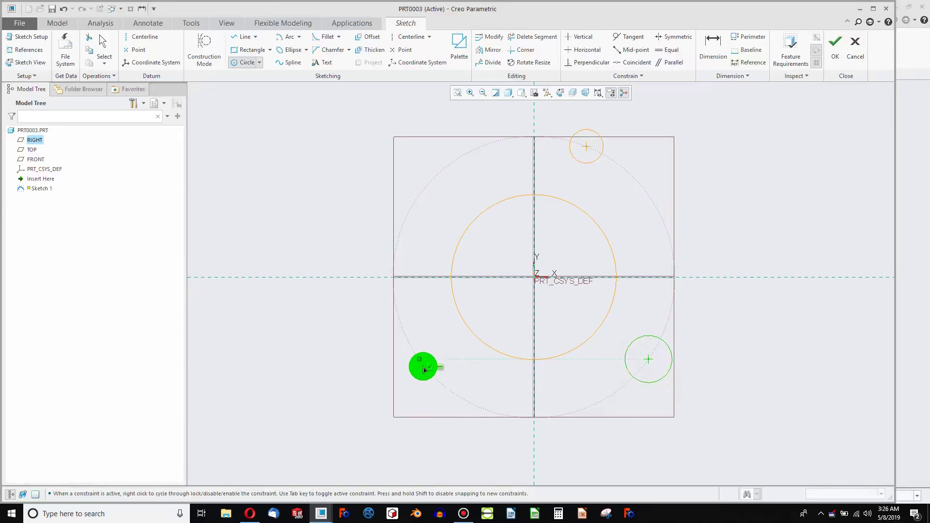
click(410, 344)
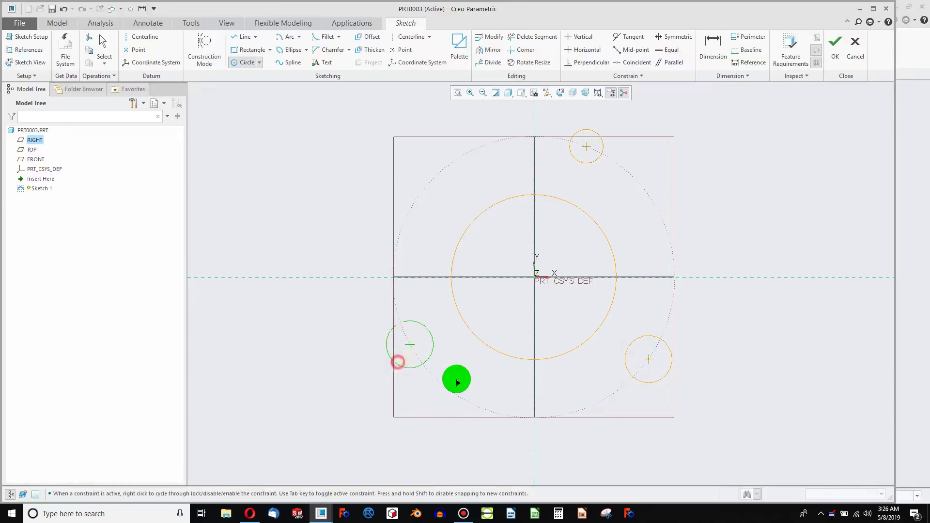
click(457, 376)
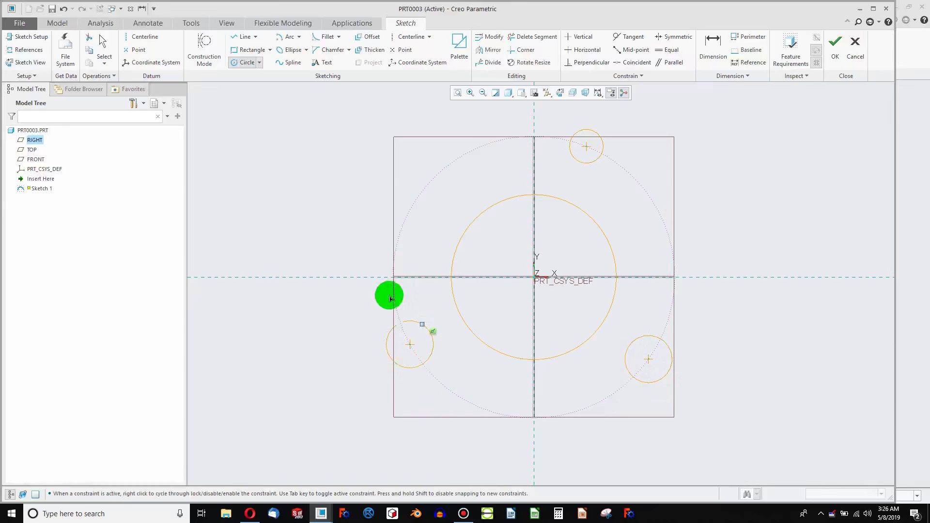
middle_click(480, 146)
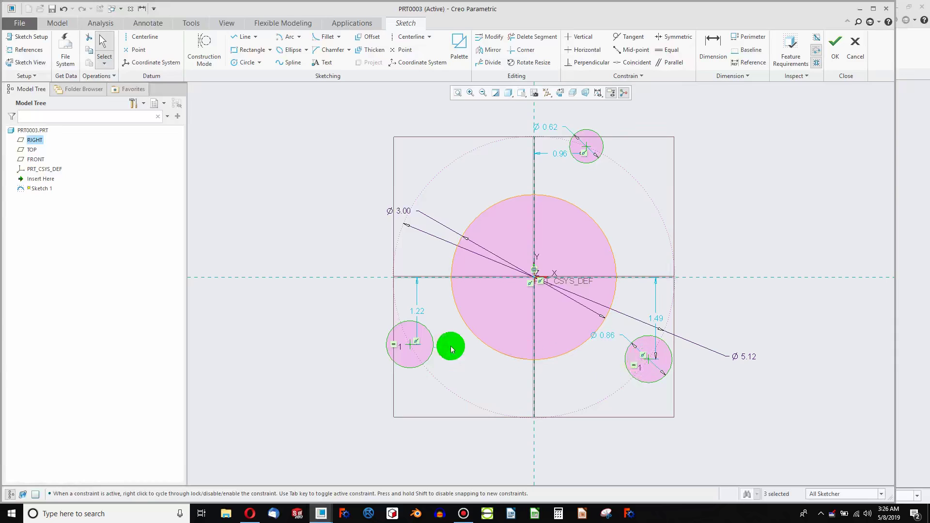
- Constrain the lower-left and lower-right hole centres to be horizontally level
click(579, 50)
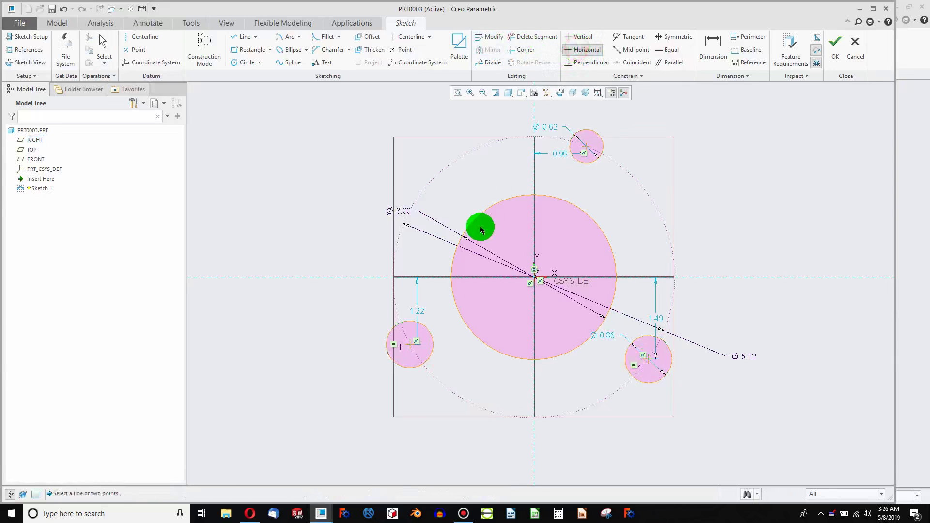
click(410, 347)
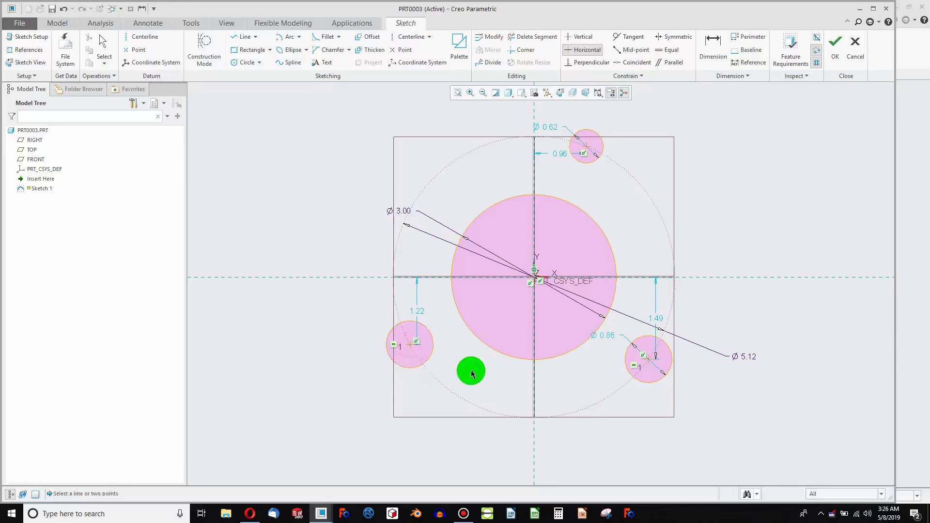
click(648, 360)
click(411, 347)
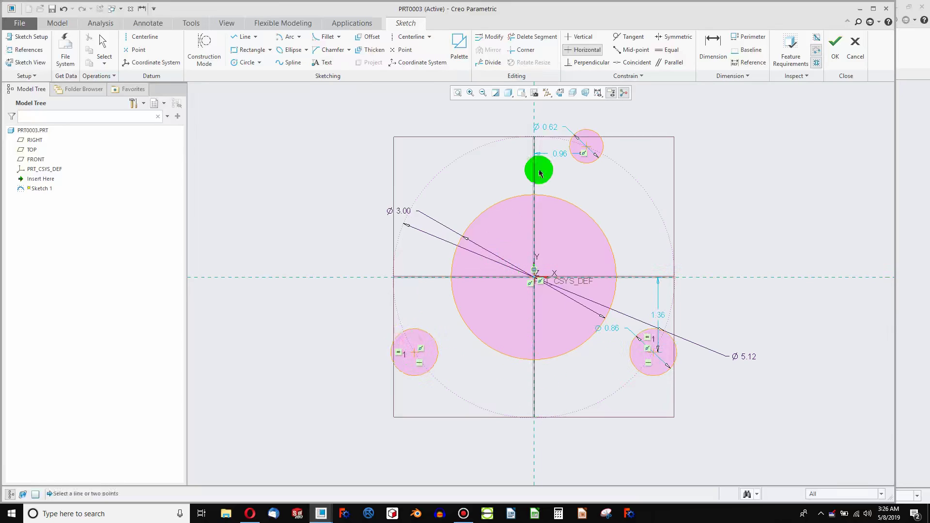
- Constrain the top hole's centre vertically above the sketch origin
click(580, 36)
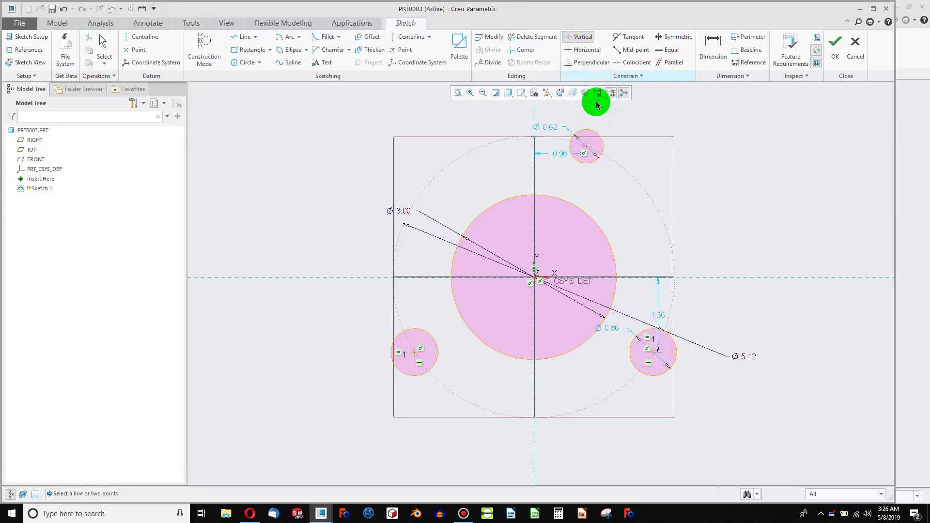
click(586, 147)
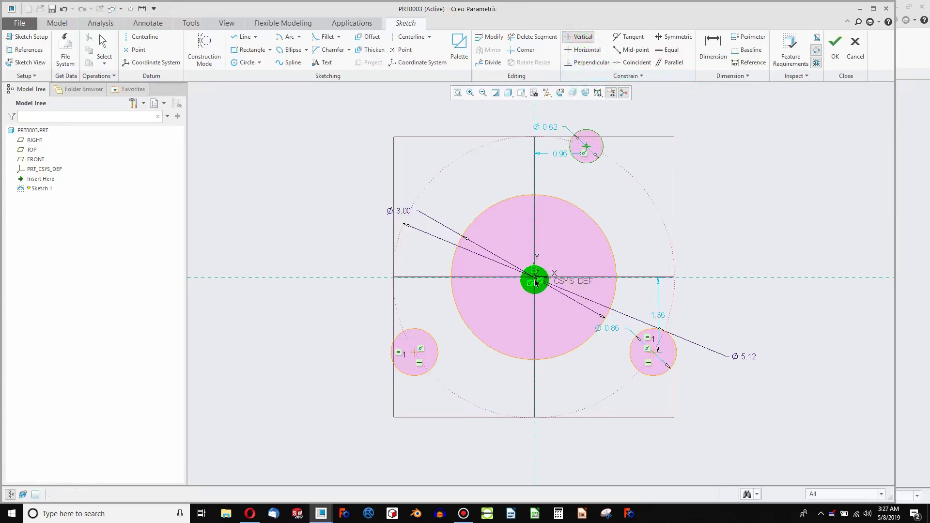
click(534, 277)
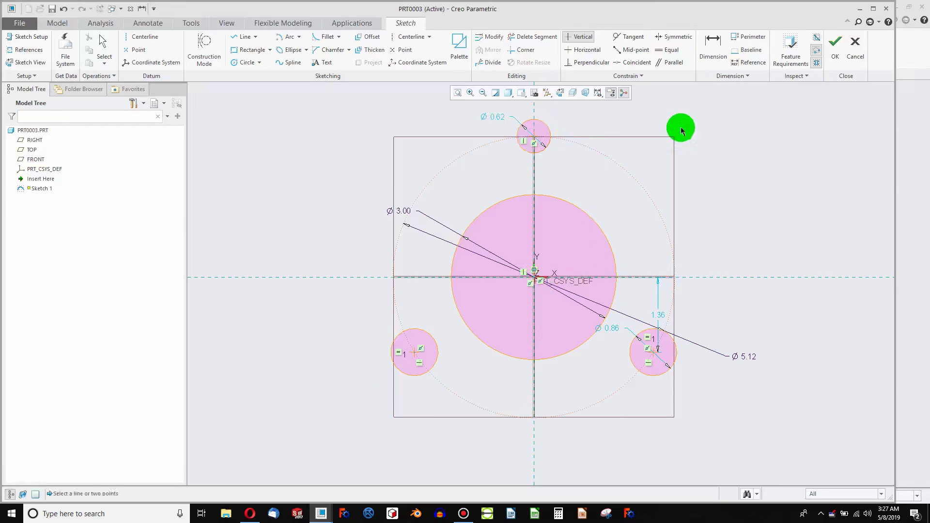
middle_click(643, 249)
click(372, 181)
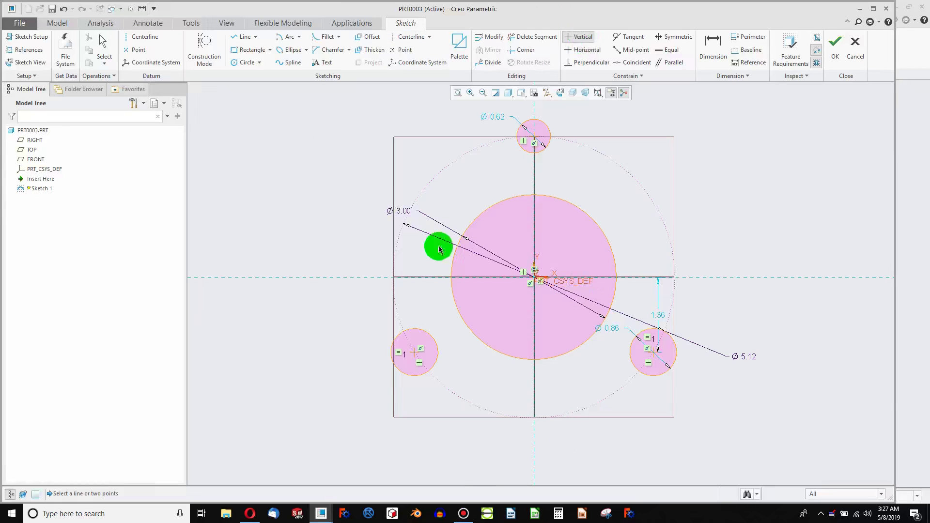
- Apply an Equal constraint so the top hole matches the lower holes at Ø 0.78
click(664, 50)
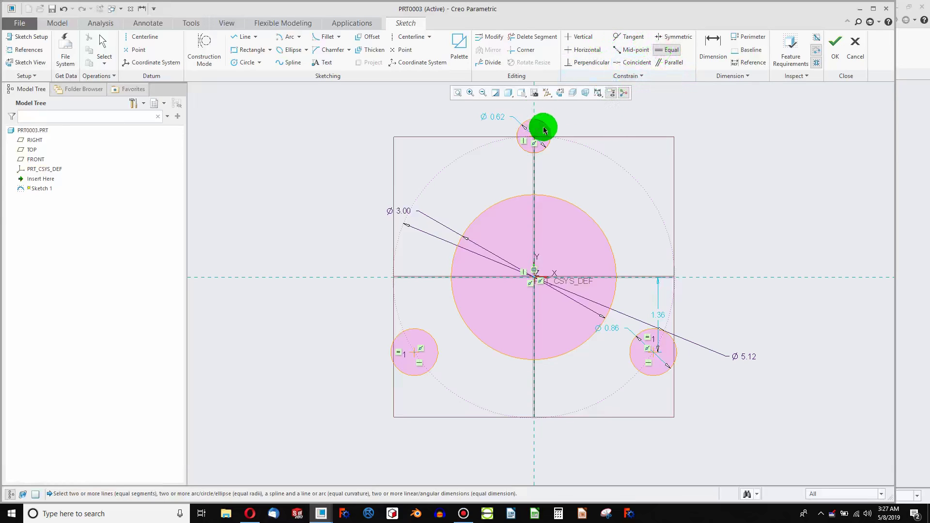
middle_click(565, 124)
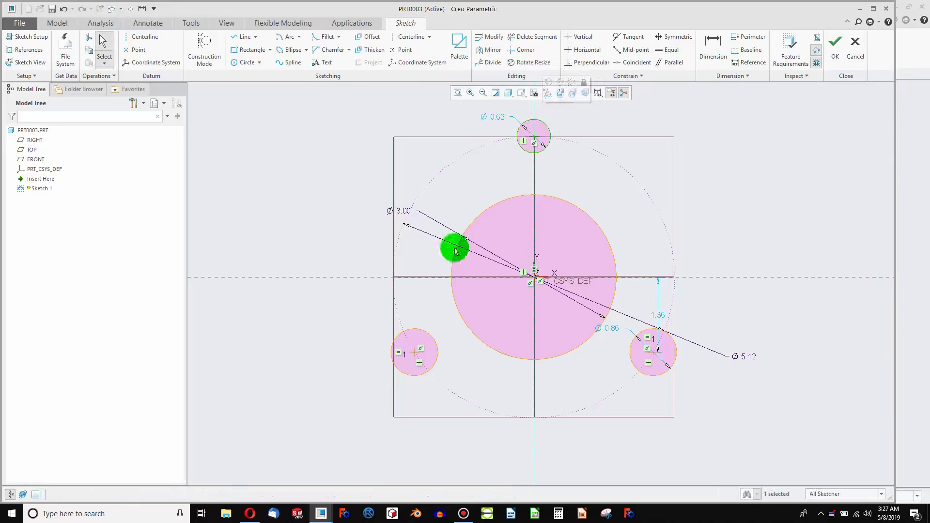
click(669, 62)
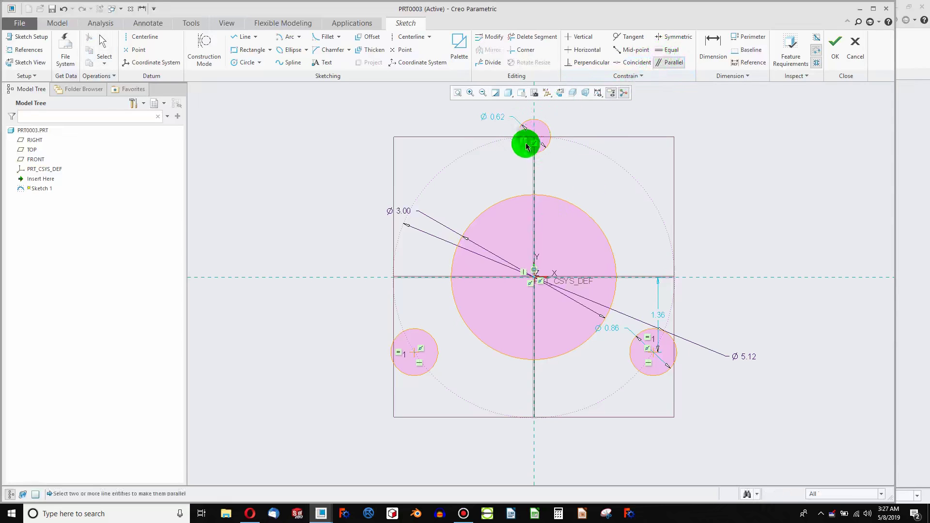
click(677, 50)
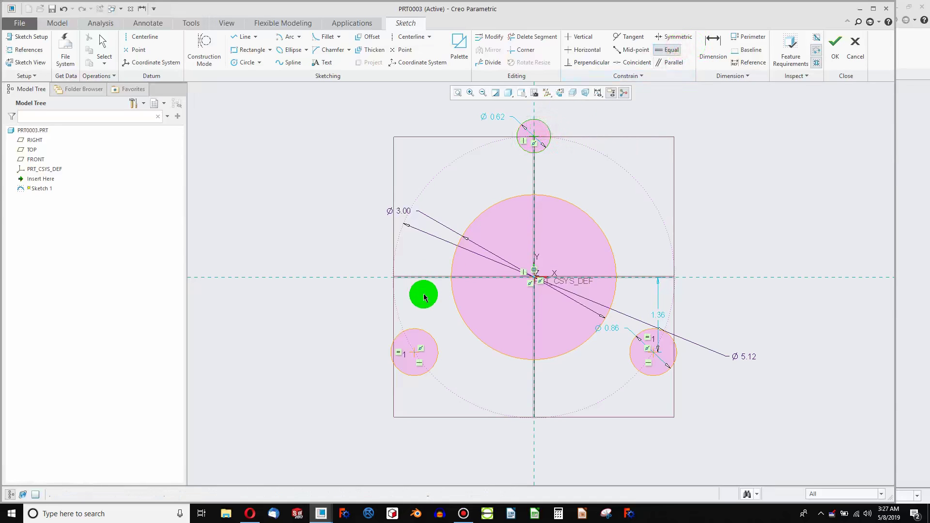
click(415, 329)
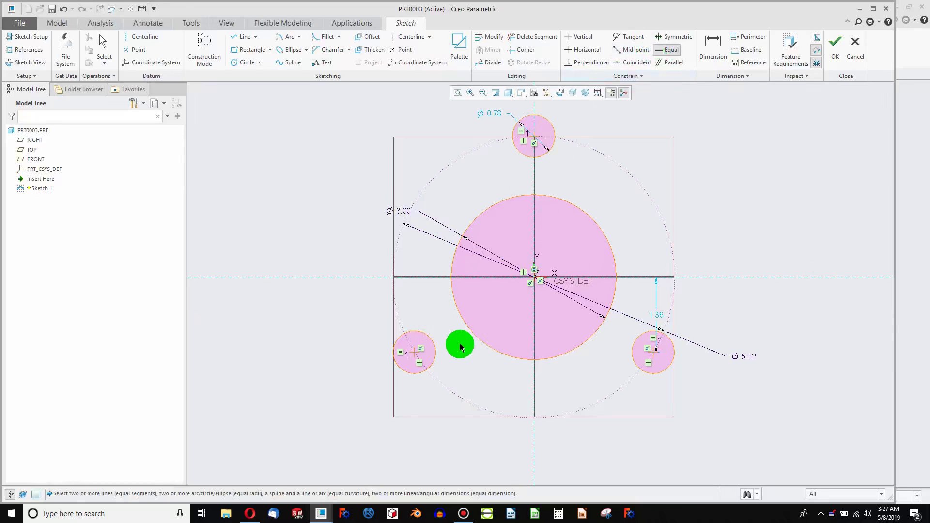
click(637, 341)
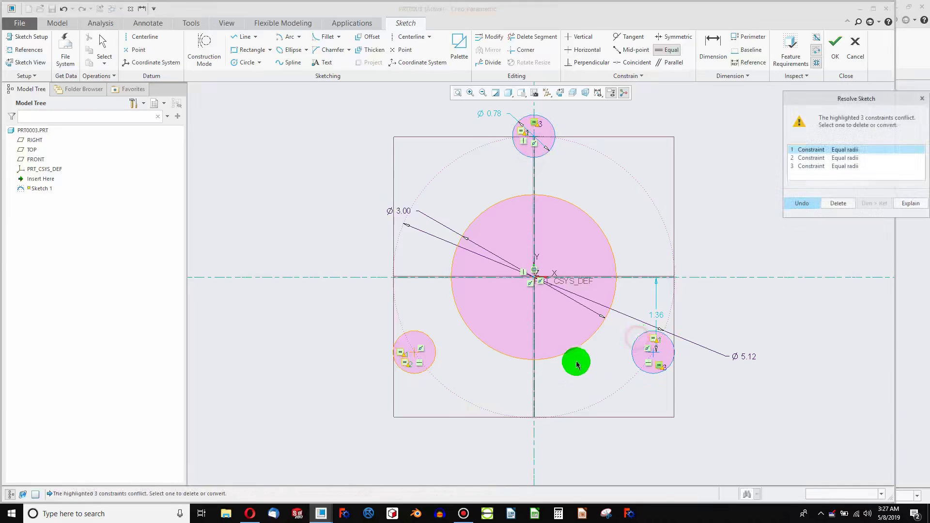
click(842, 204)
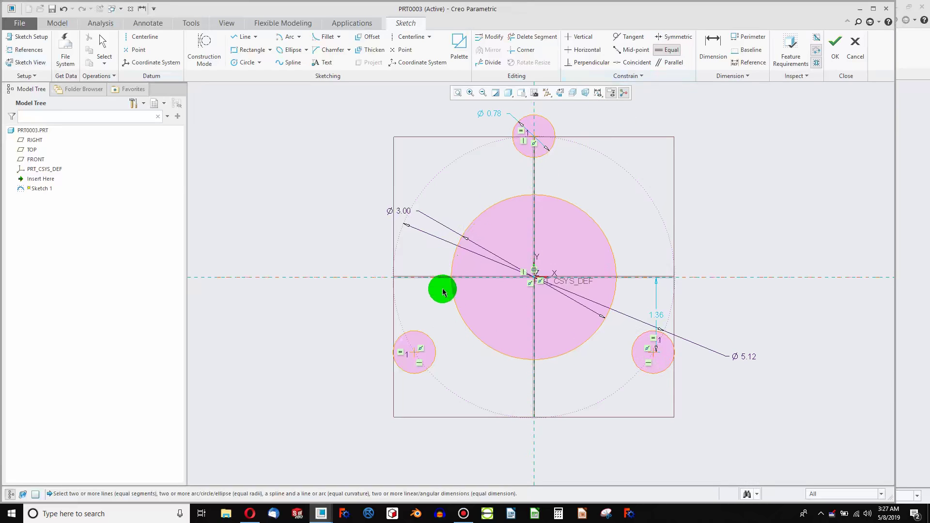
click(427, 339)
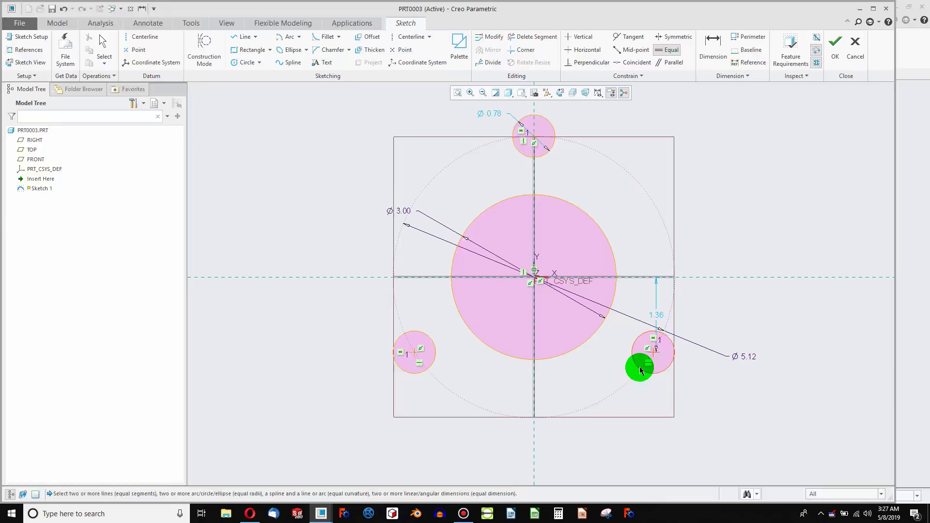
click(636, 367)
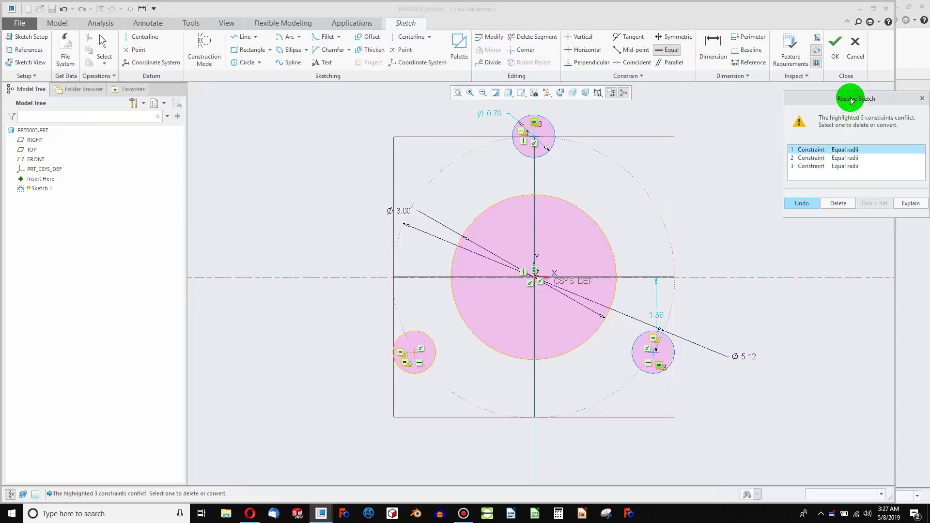
mouse_move(851, 100)
mouse_down()
mouse_move(608, 147)
mouse_move(739, 123)
mouse_up()
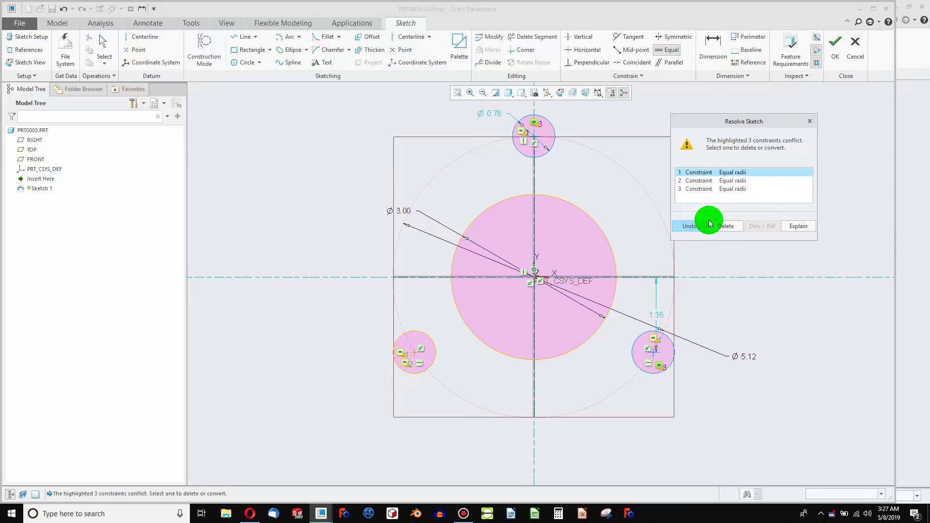
click(709, 181)
click(698, 190)
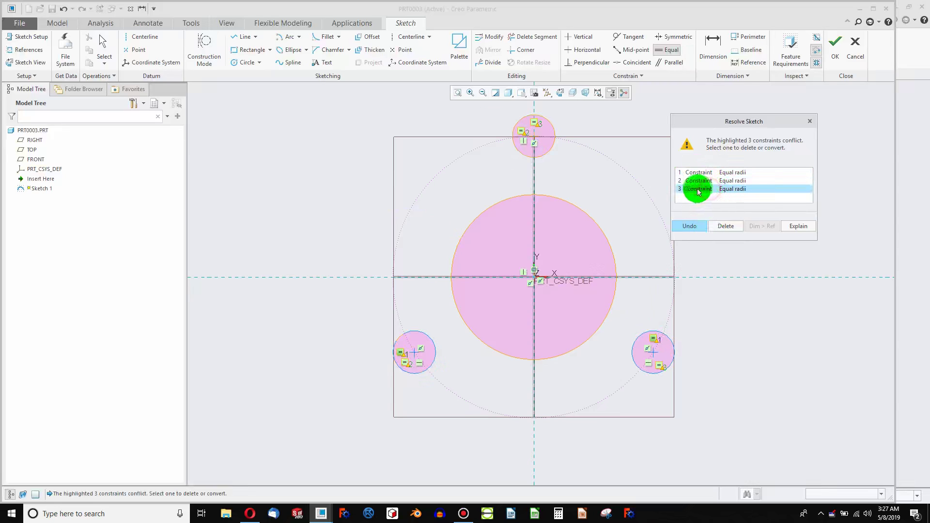
click(698, 181)
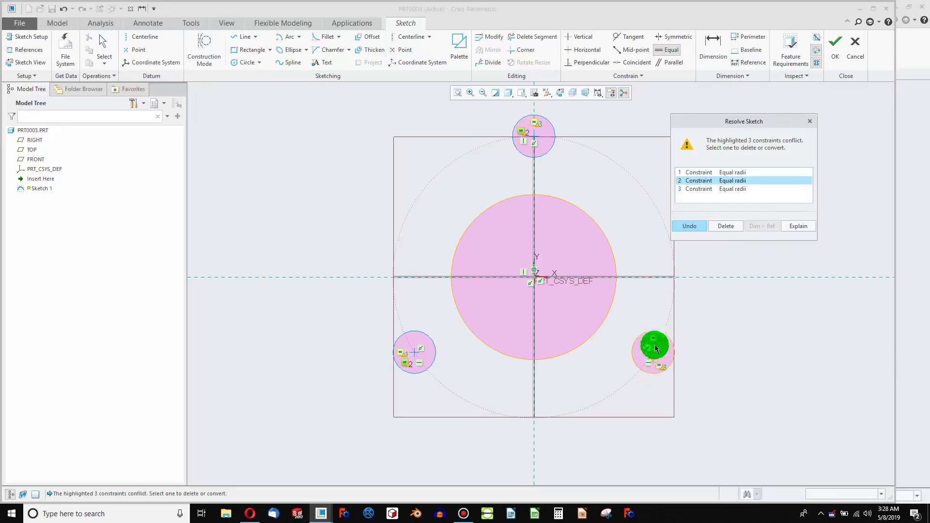
click(692, 225)
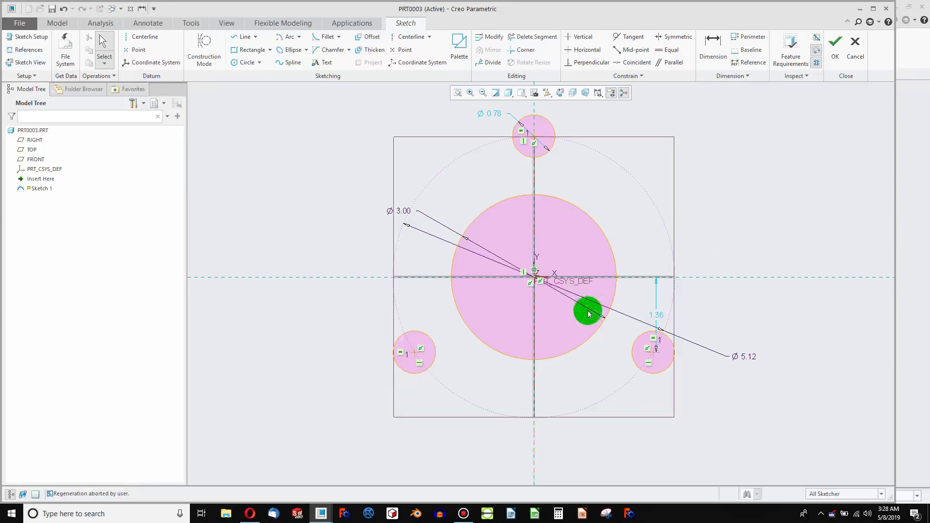
- Enlarge the dotted bolt circle to Ø 5.79, keeping it as construction geometry
mouse_move(652, 354)
mouse_down()
mouse_move(670, 311)
mouse_move(633, 377)
mouse_move(643, 374)
mouse_move(651, 389)
mouse_move(658, 371)
mouse_up()
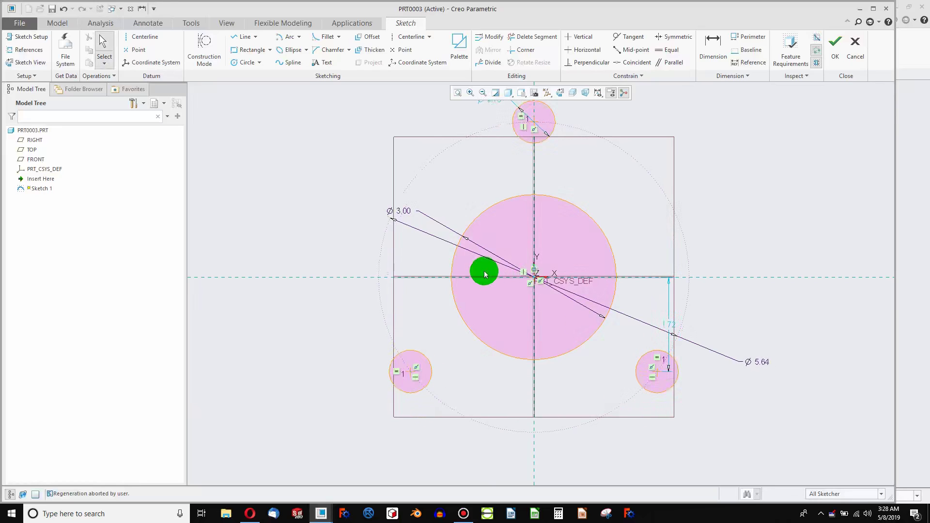
click(495, 208)
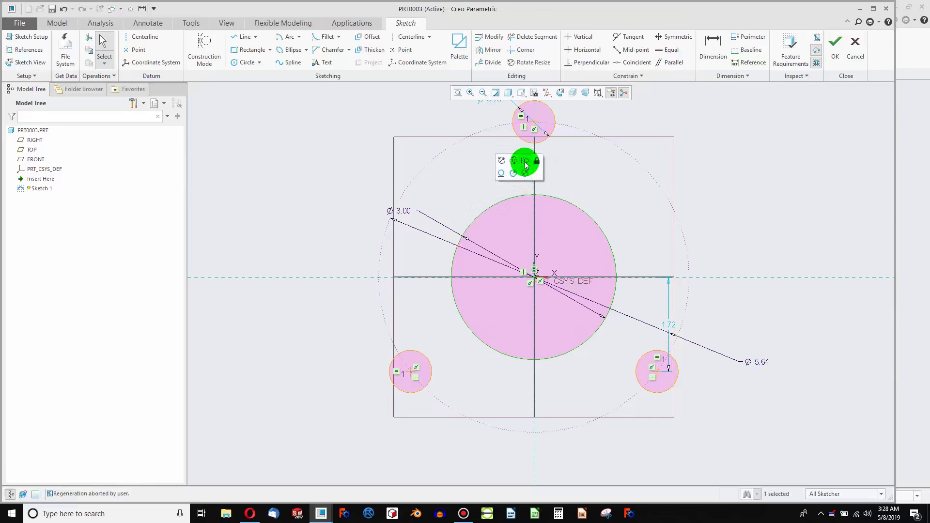
click(432, 160)
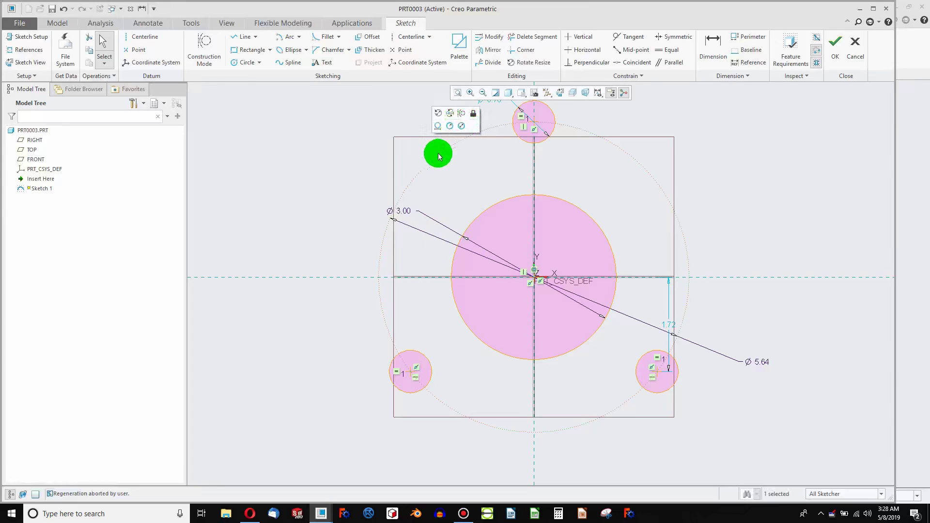
drag(438, 154, 431, 151)
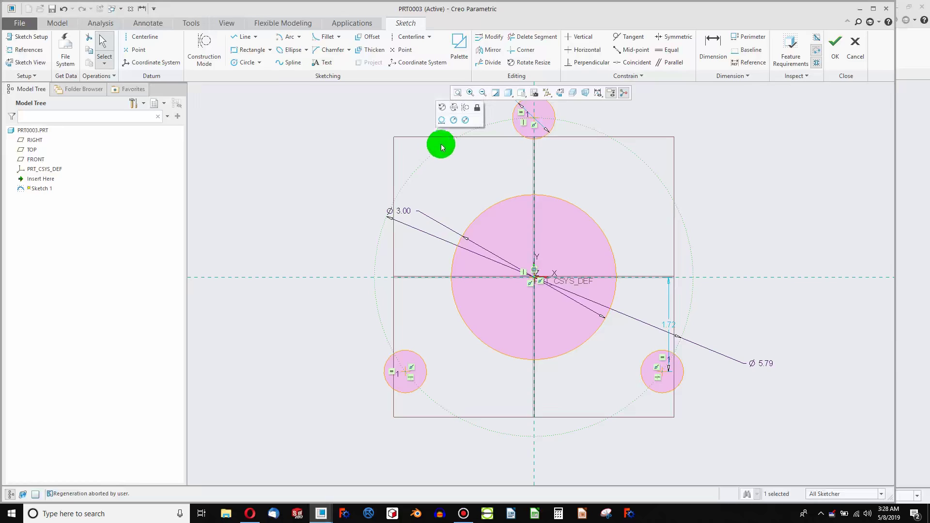
click(461, 115)
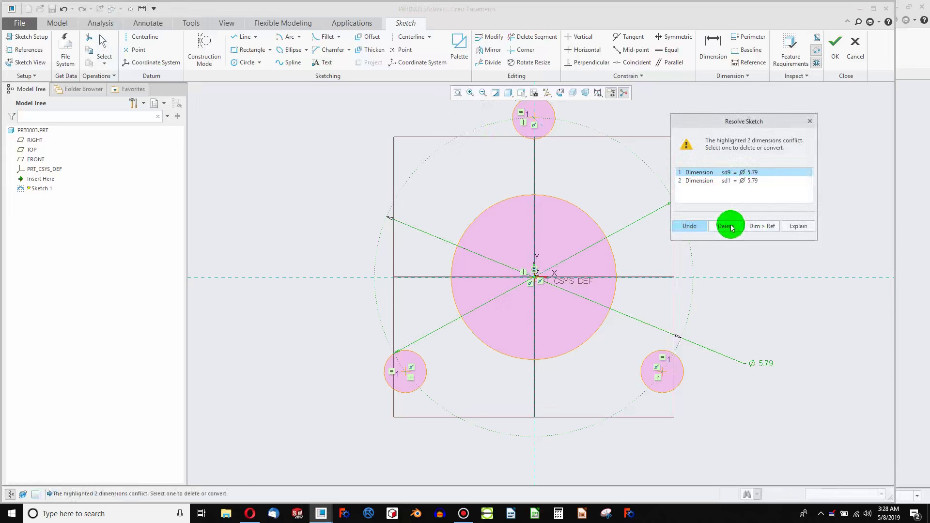
click(689, 226)
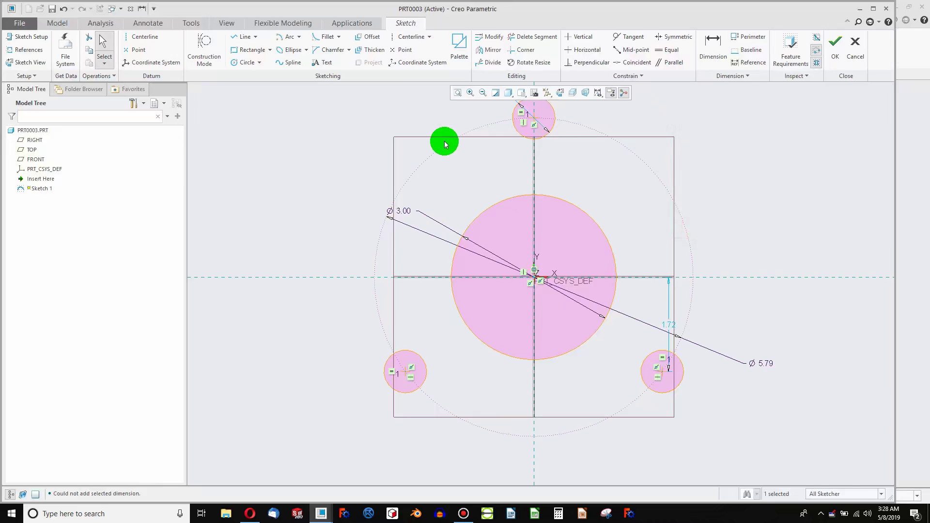
click(444, 150)
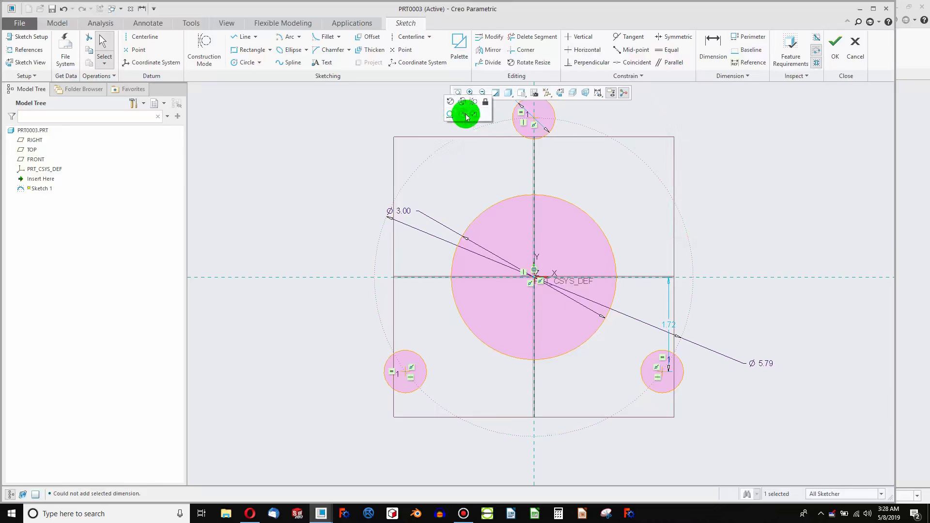
click(475, 102)
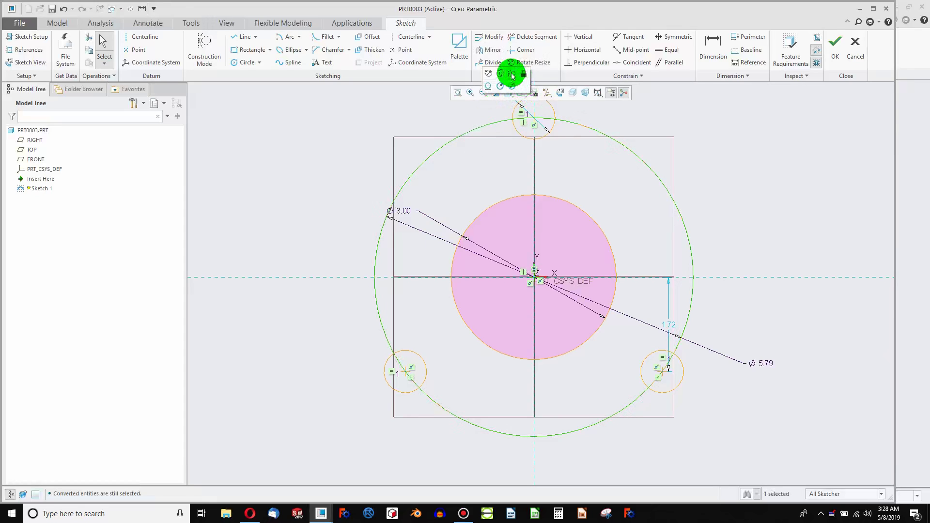
click(509, 76)
click(378, 132)
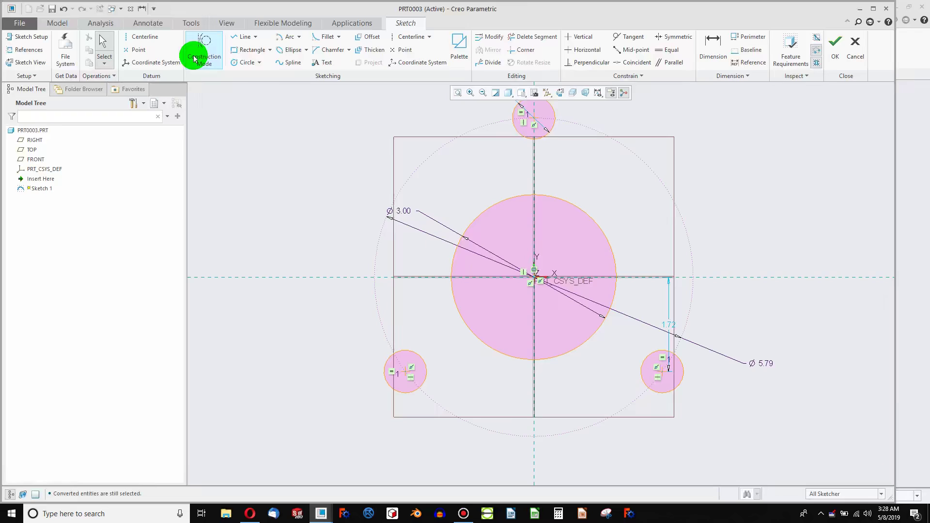
- In Construction Mode, draw a line from the origin to the lower-right hole centre
click(243, 37)
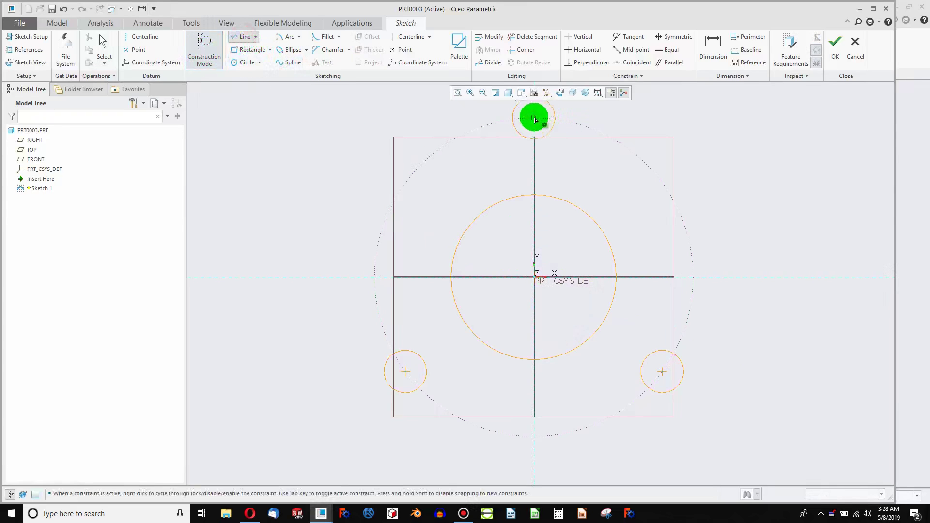
click(535, 120)
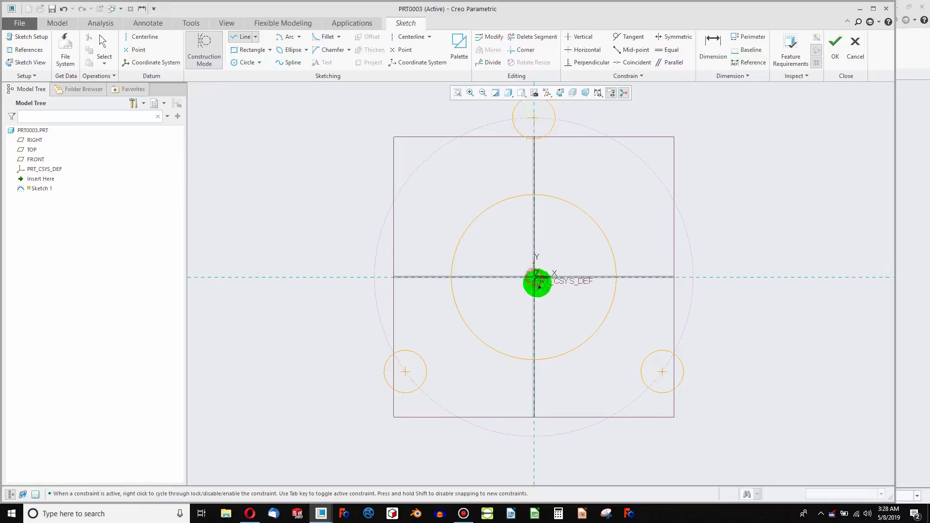
drag(537, 286, 643, 381)
click(663, 373)
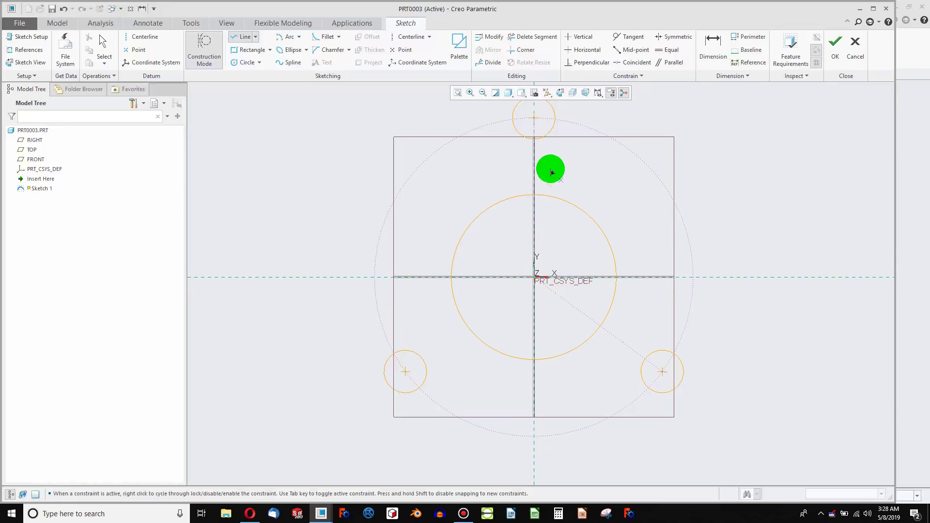
- Reposition the 1.72 vertical dimension to the right of the sketch geometry
middle_click(350, 147)
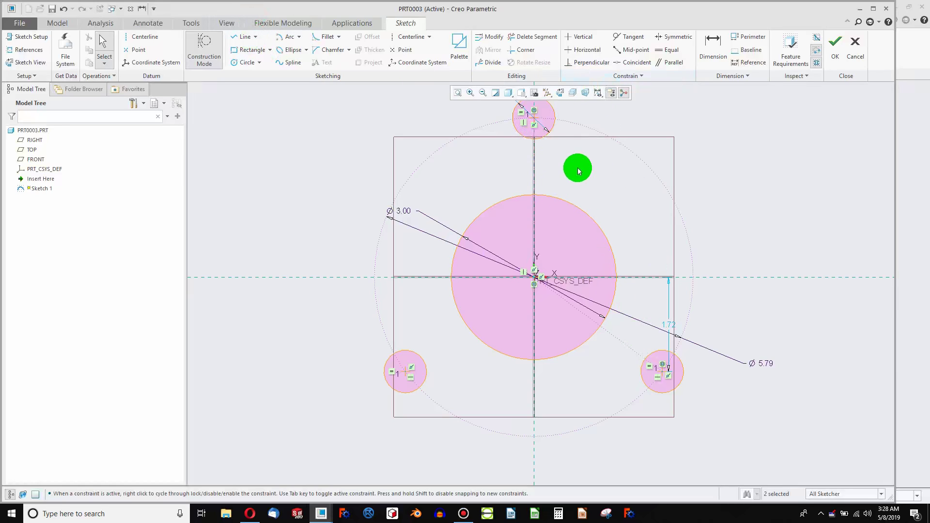
scroll(646, 199, down, 3)
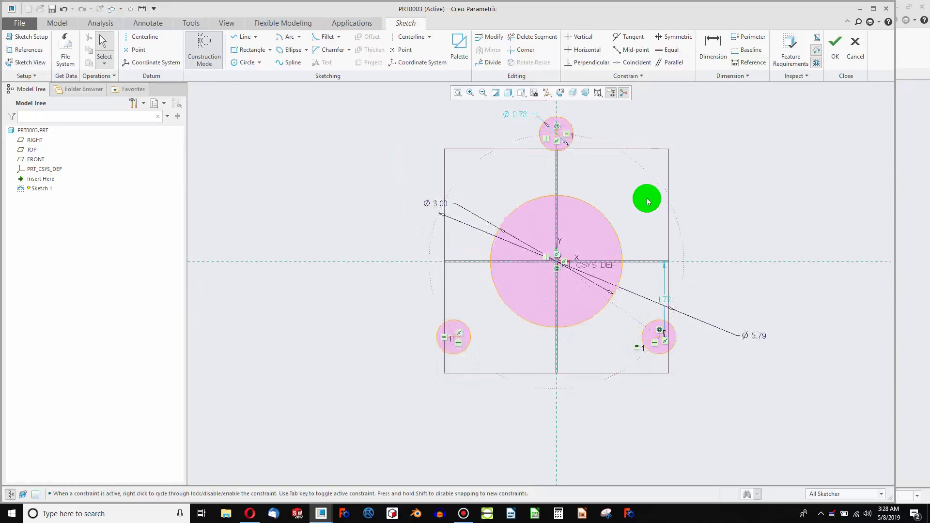
scroll(595, 187, up, 2)
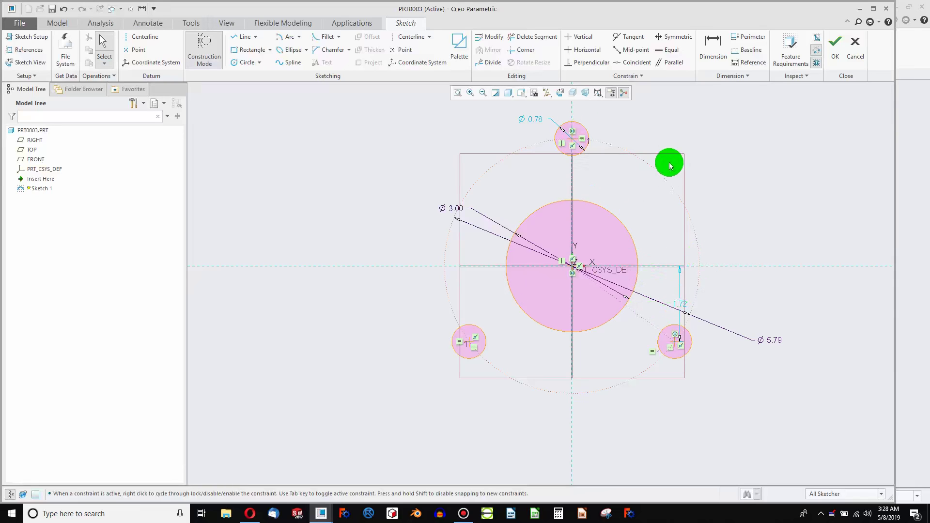
drag(681, 305, 761, 296)
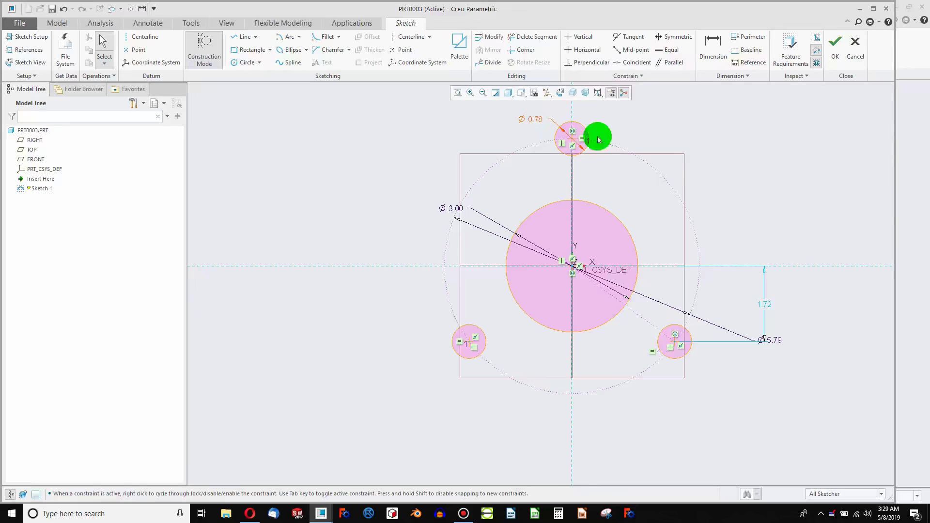
- Add a 120° angular dimension between the top and lower-right bolt hole centerlines
click(707, 46)
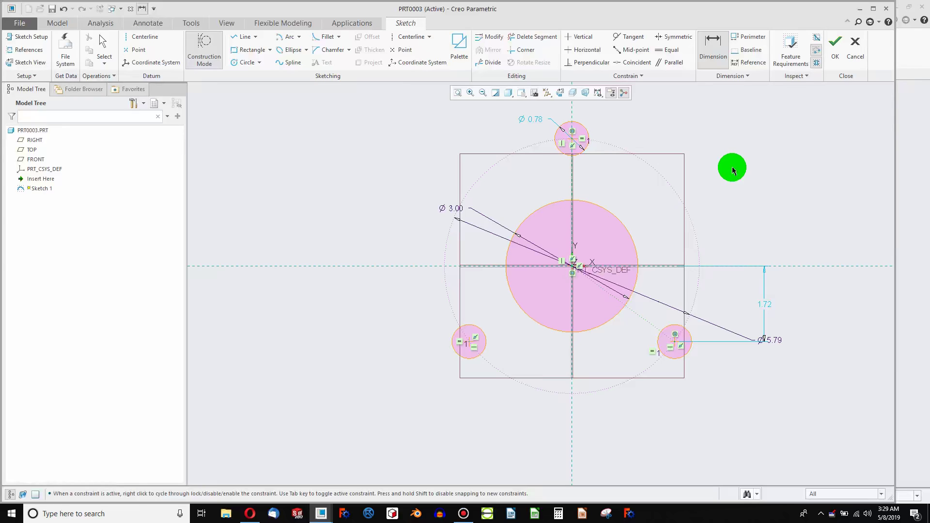
middle_click(730, 166)
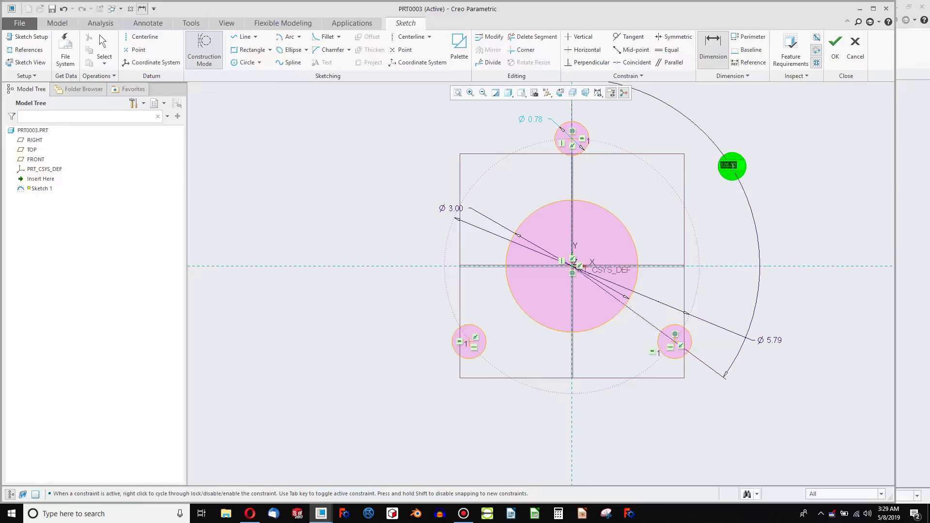
text(120)
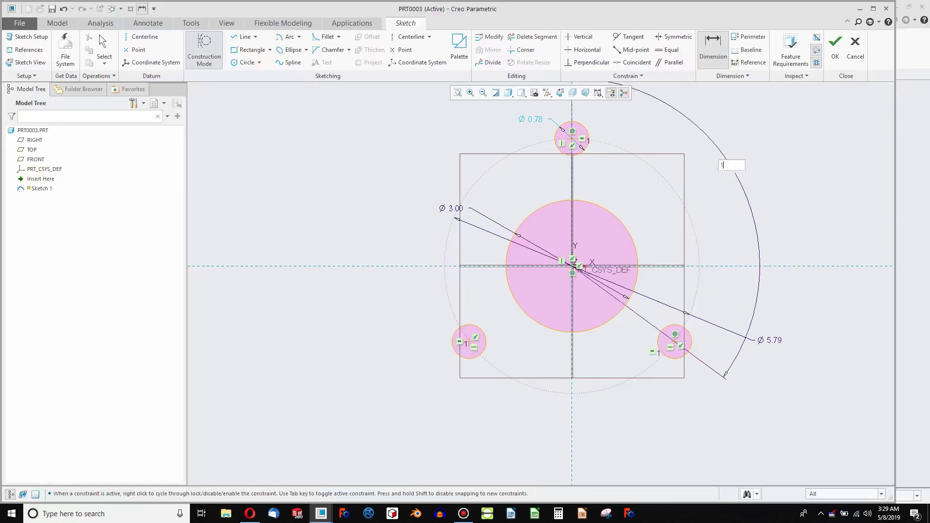
middle_click(759, 199)
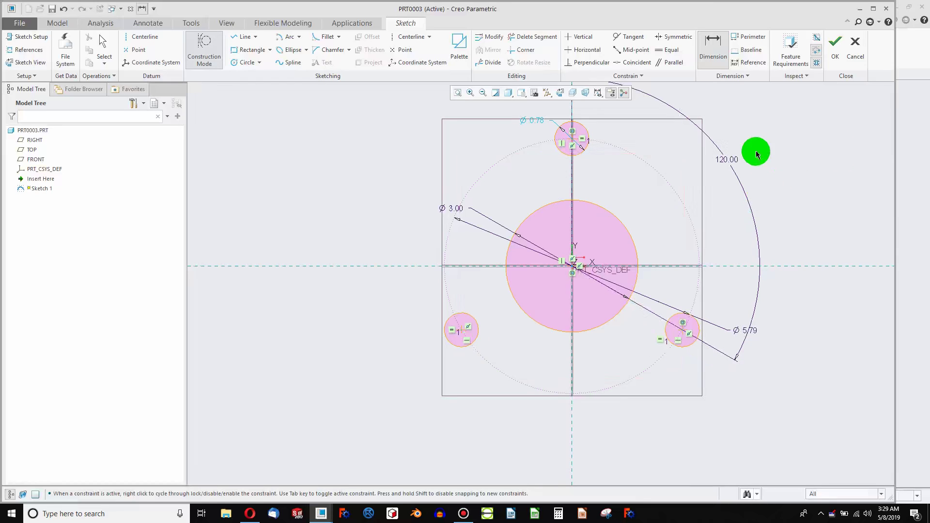
- Change the top hole's Ø 0.78 diameter to 1.00 so all three bolt holes become Ø 1.00
click(716, 55)
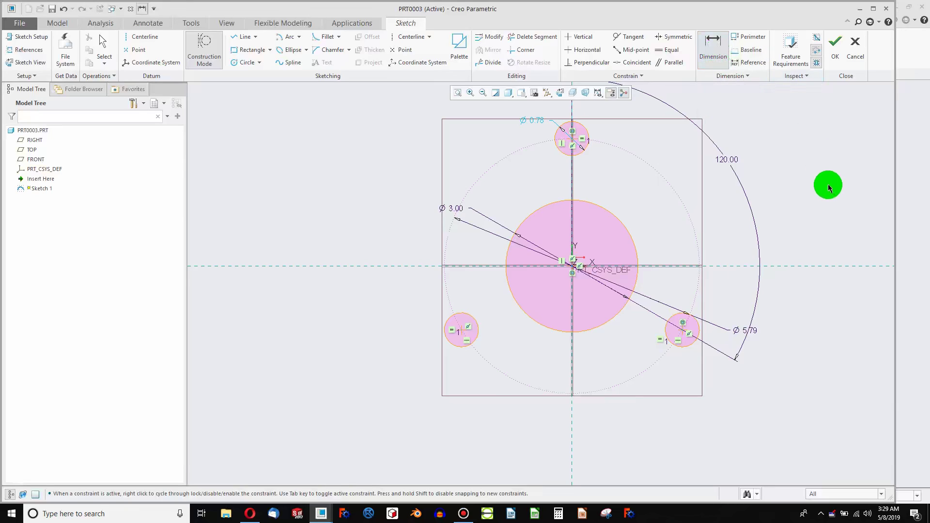
scroll(734, 247, down, 2)
scroll(673, 199, up, 3)
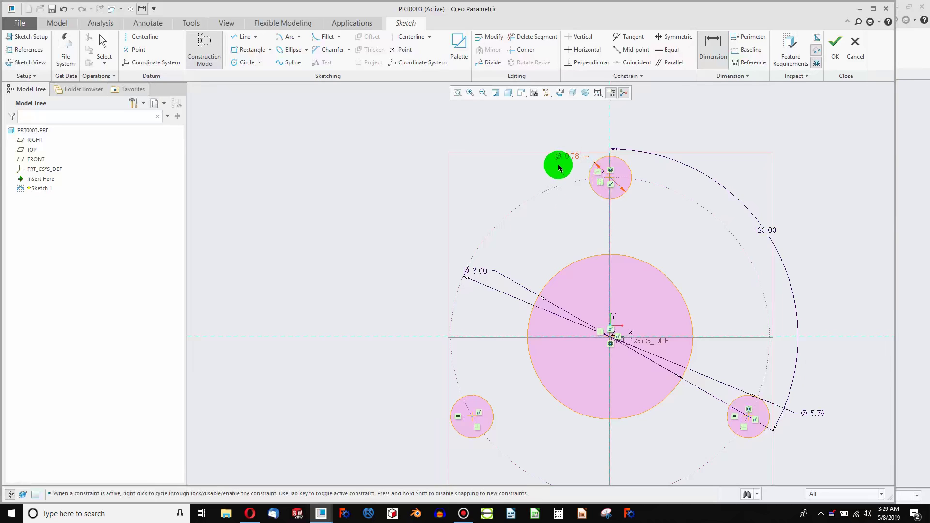
scroll(571, 161, down, 1)
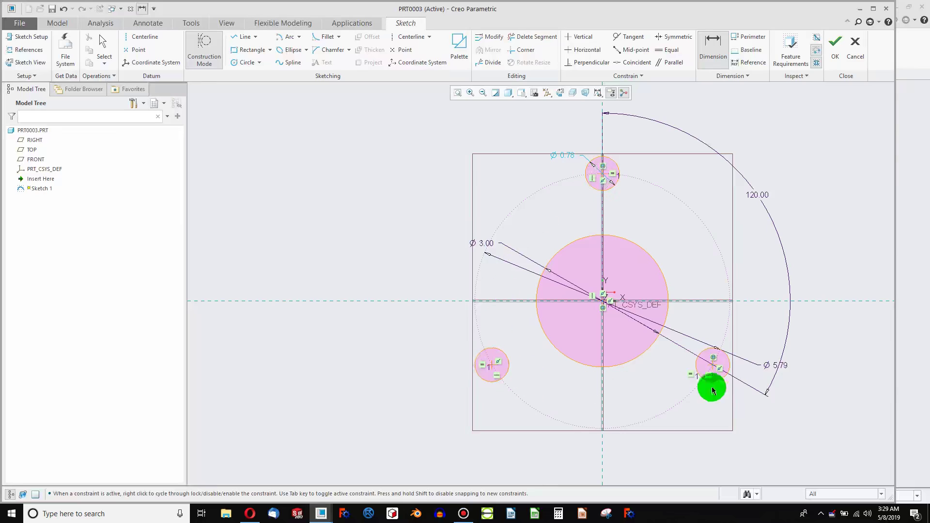
click(562, 153)
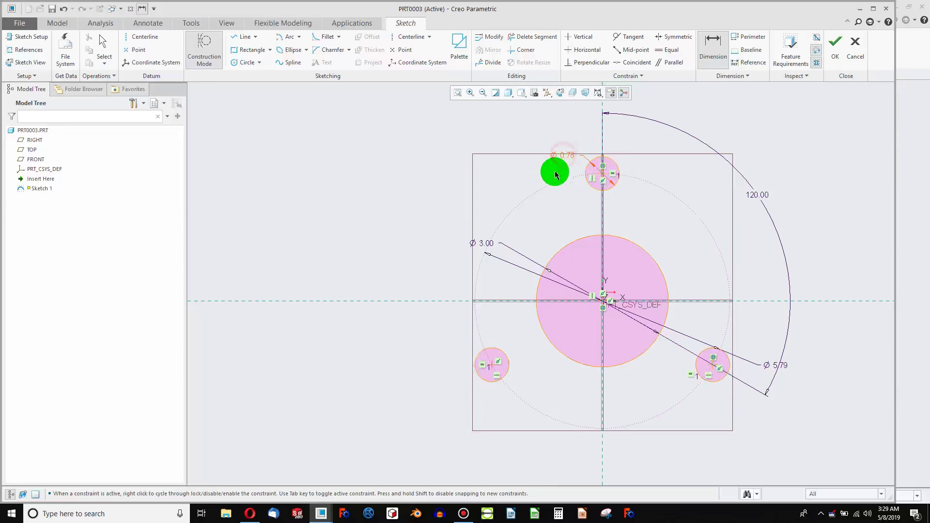
double_click(561, 155)
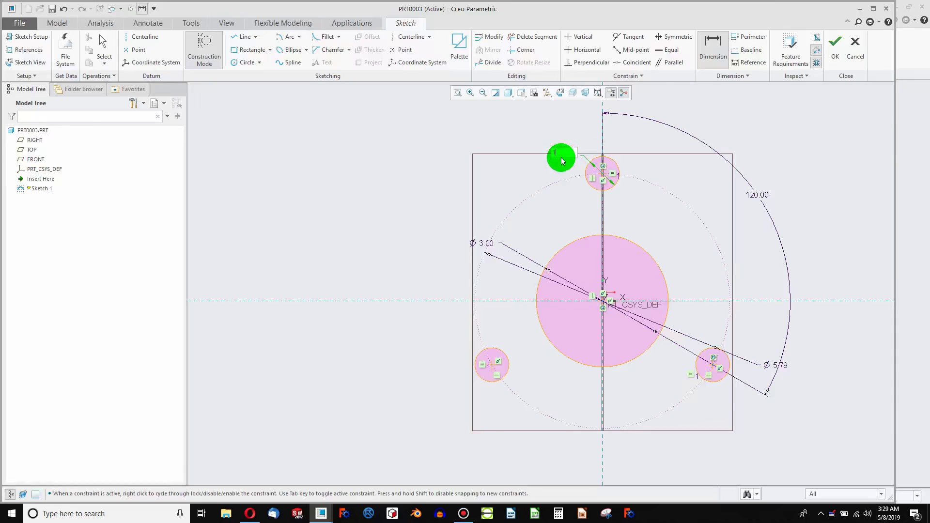
key(Return)
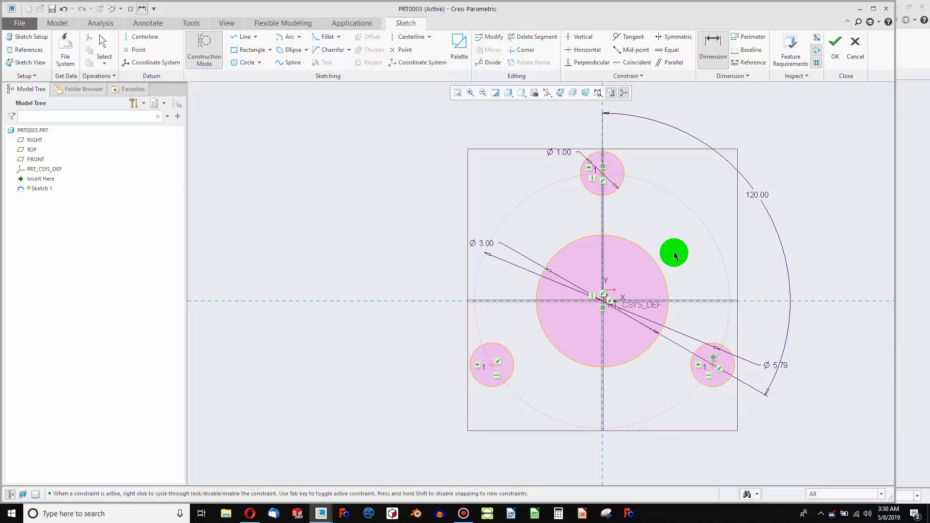
- Draw a 3.80-long horizontal line below the bolt holes and convert it from construction to solid geometry
click(241, 36)
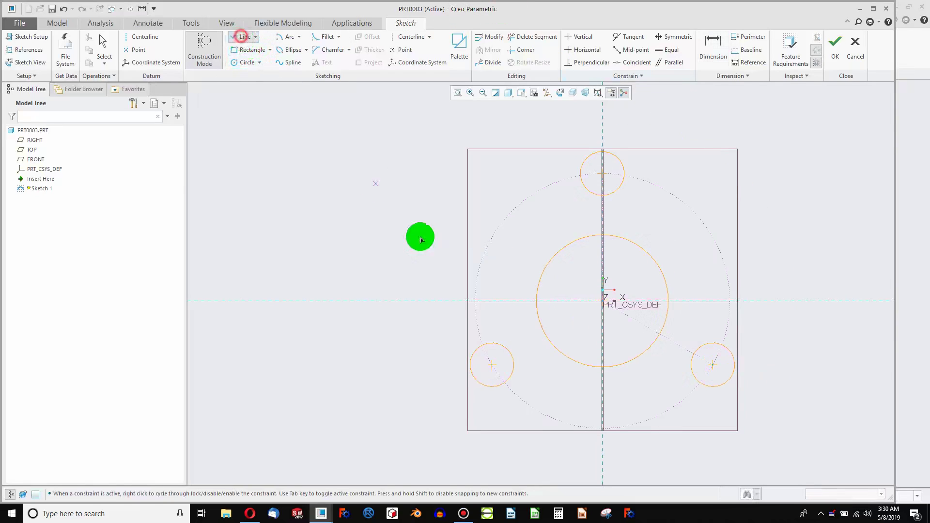
click(517, 449)
click(685, 454)
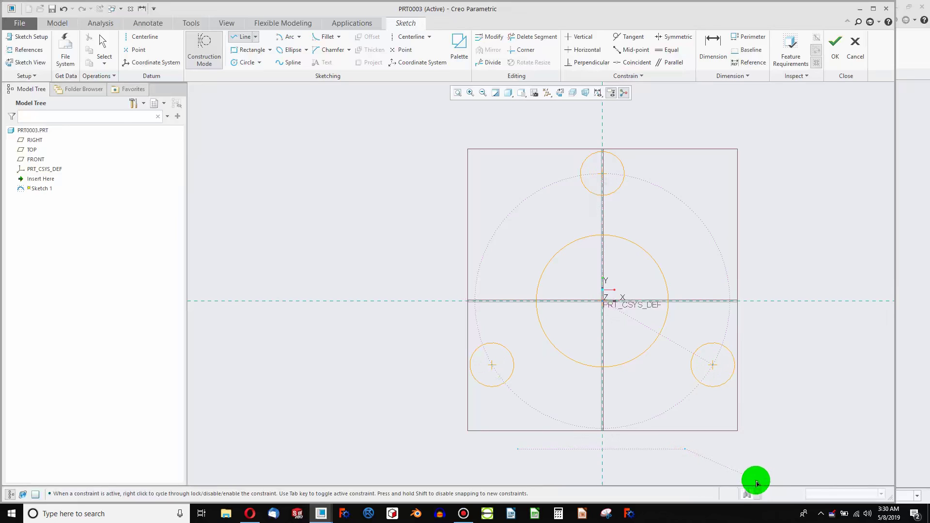
middle_click(671, 459)
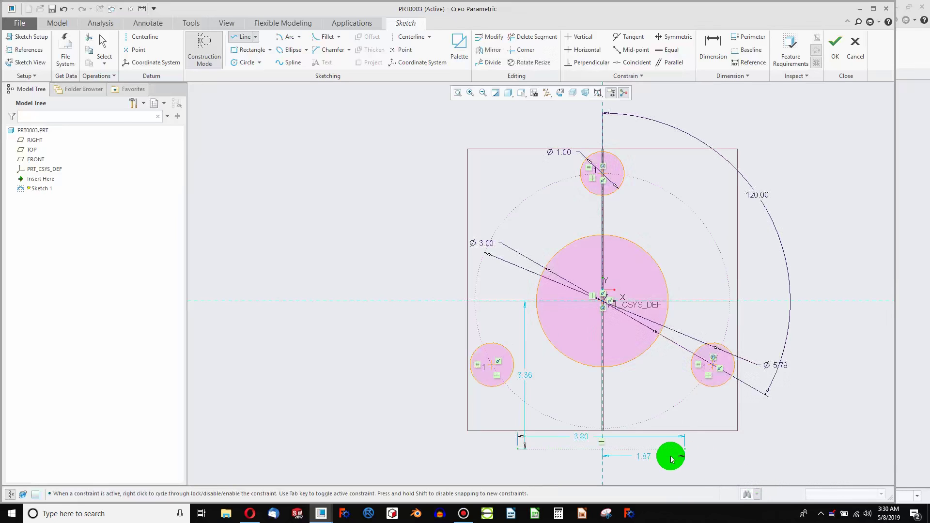
click(657, 450)
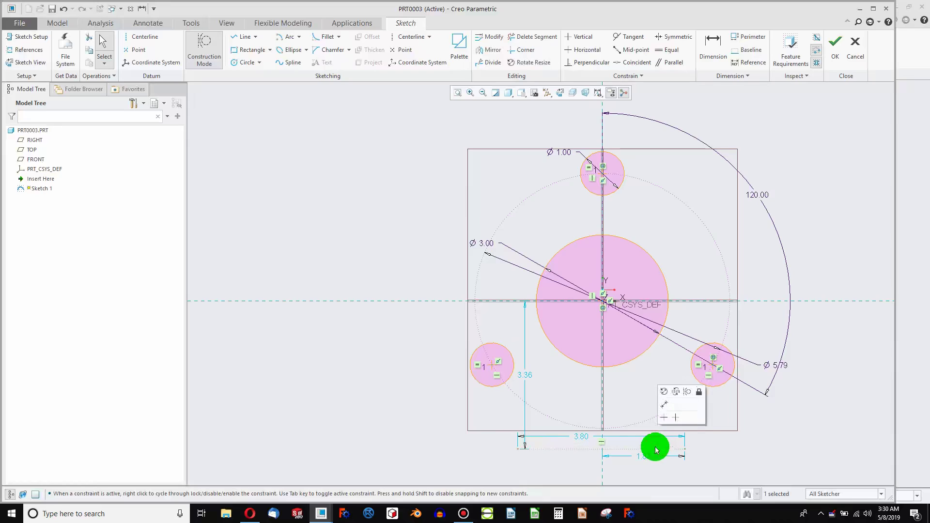
click(690, 393)
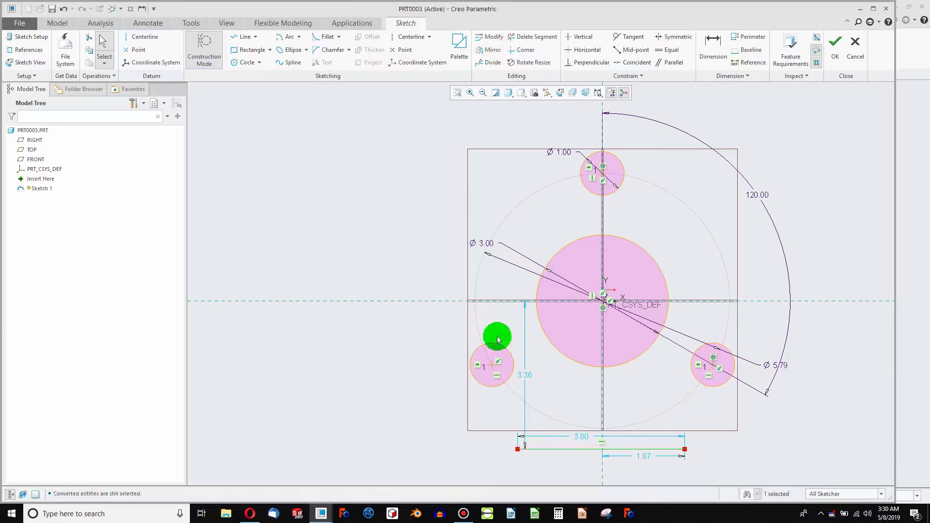
click(510, 463)
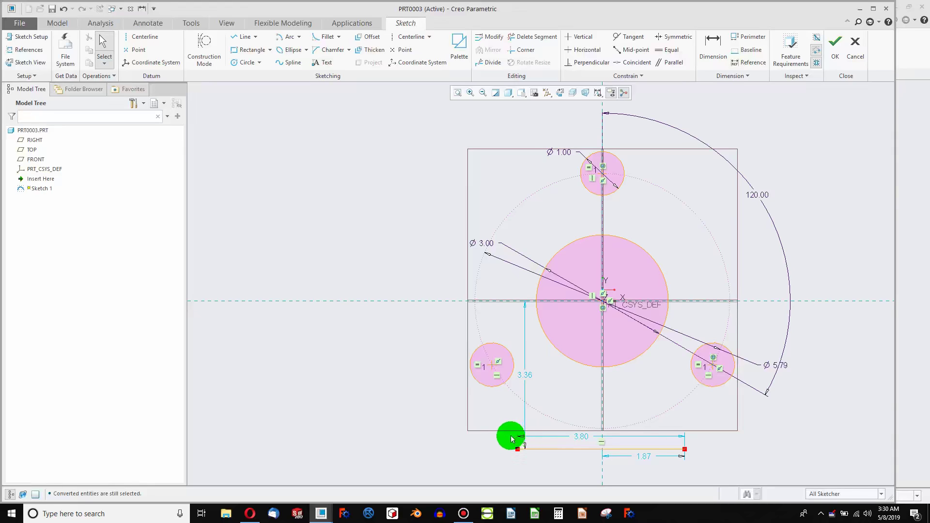
- Align the bottom line's right endpoint vertically with the sketch origin
click(686, 451)
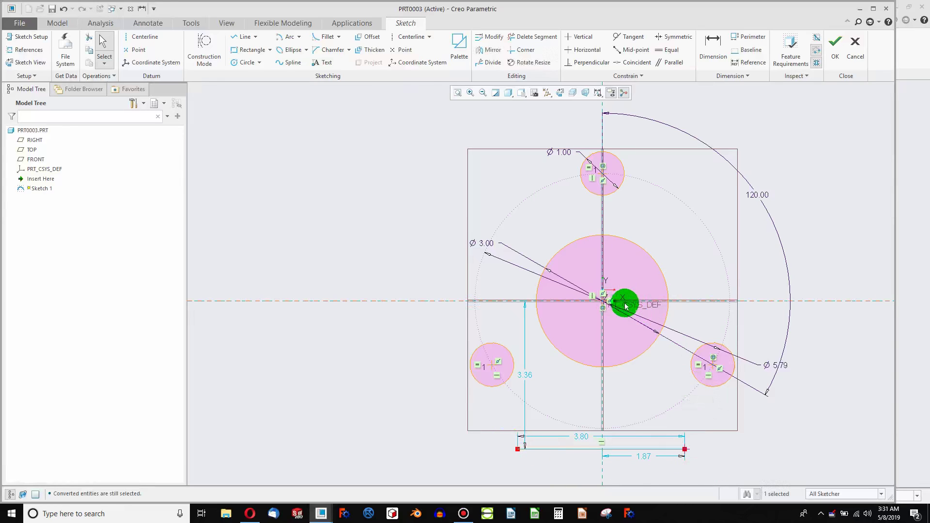
click(579, 37)
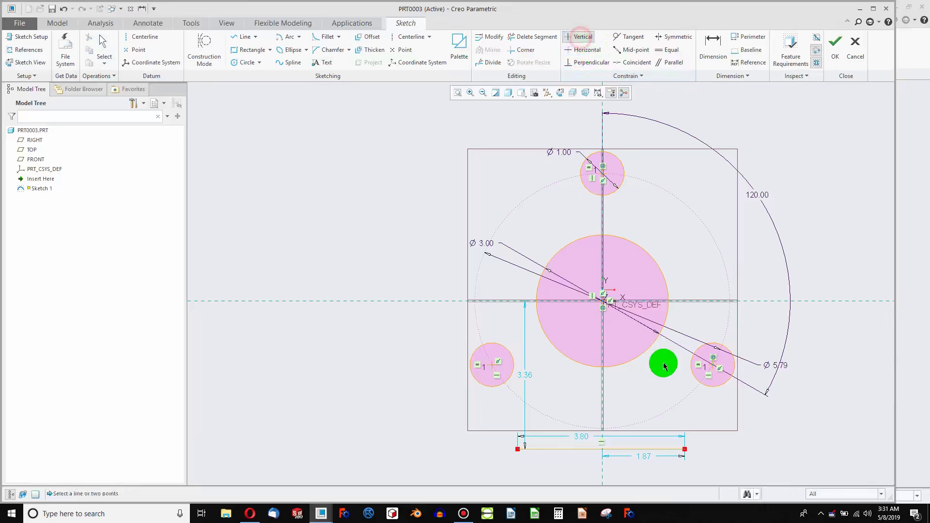
click(685, 449)
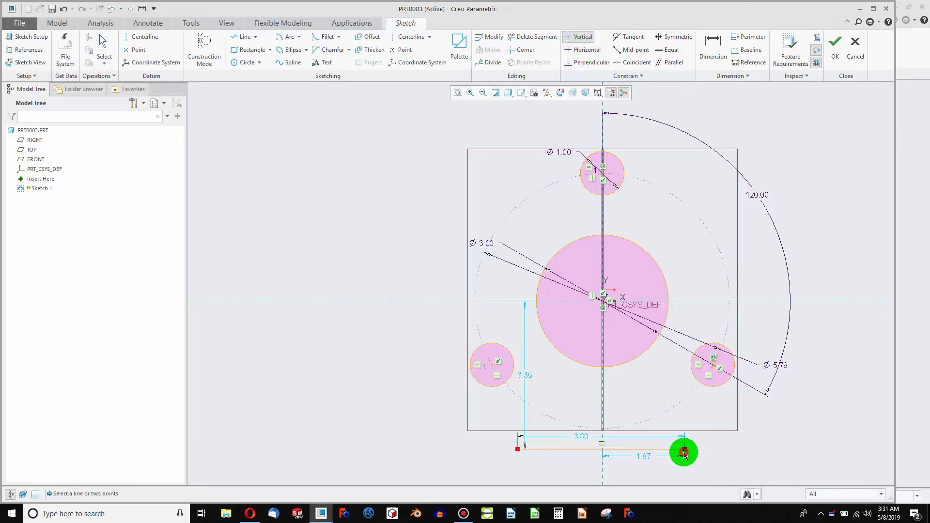
click(605, 303)
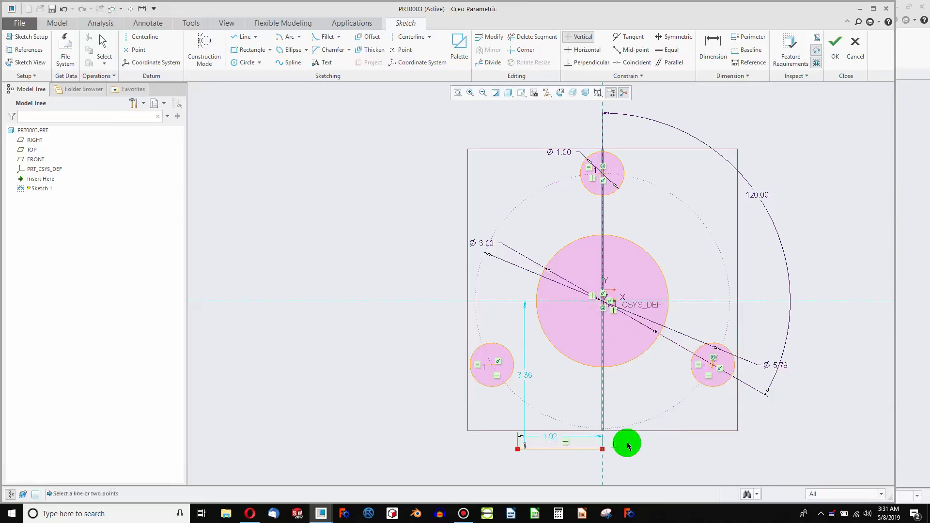
- Redraw the bottom line as two equal segments and drag it up beneath the lower holes
click(245, 37)
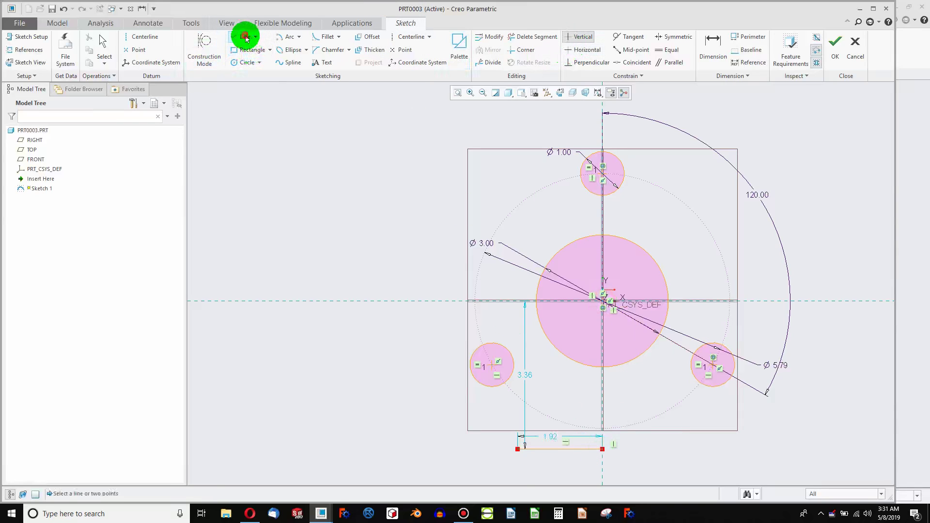
click(518, 449)
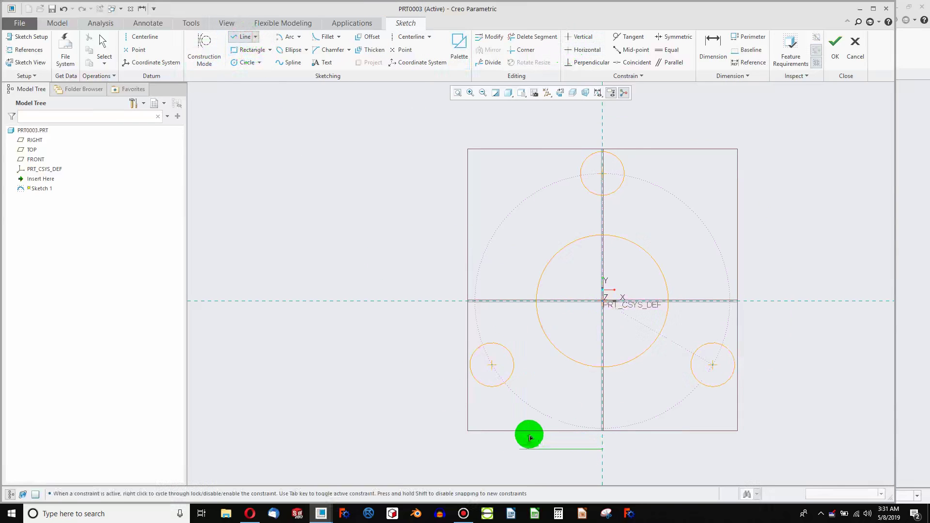
click(687, 449)
middle_click(685, 452)
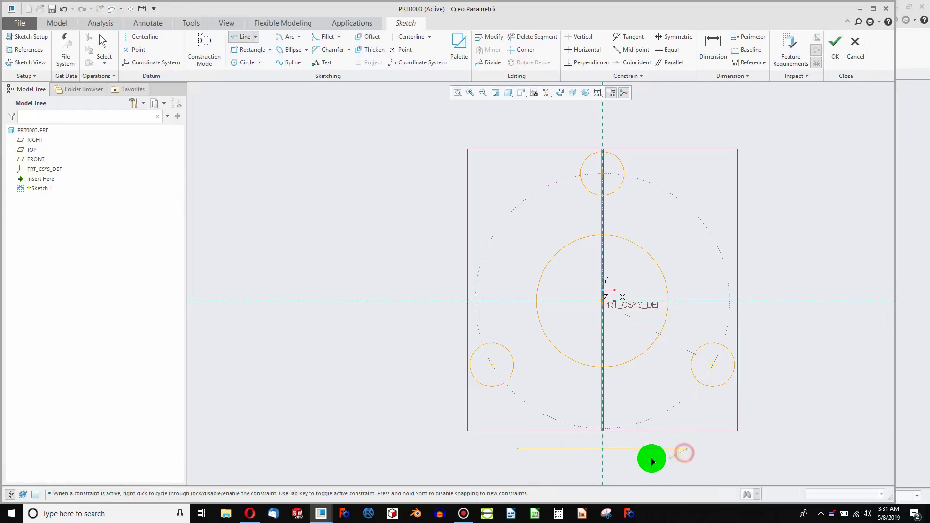
click(668, 50)
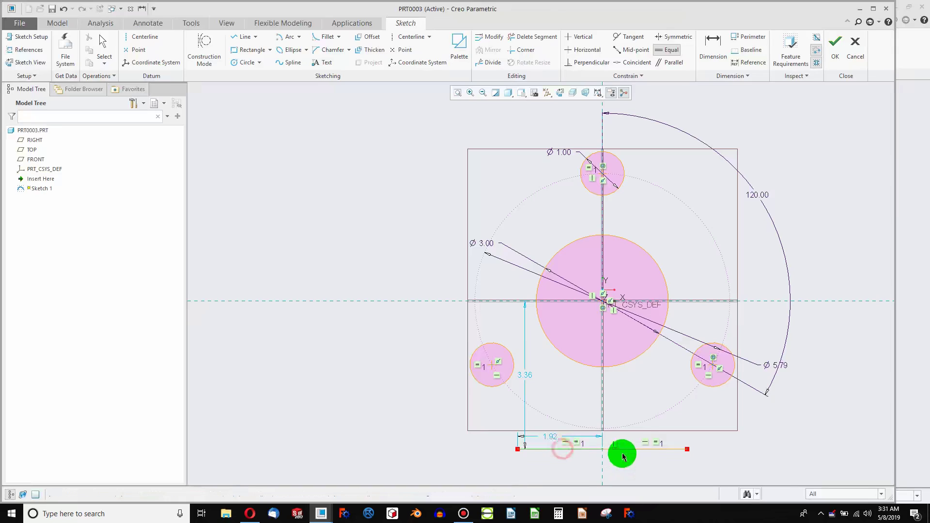
click(651, 450)
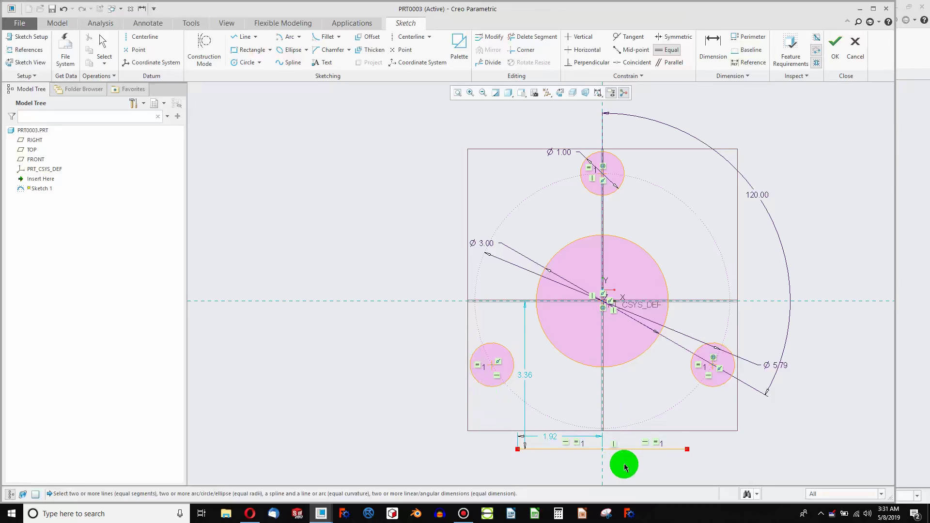
click(686, 449)
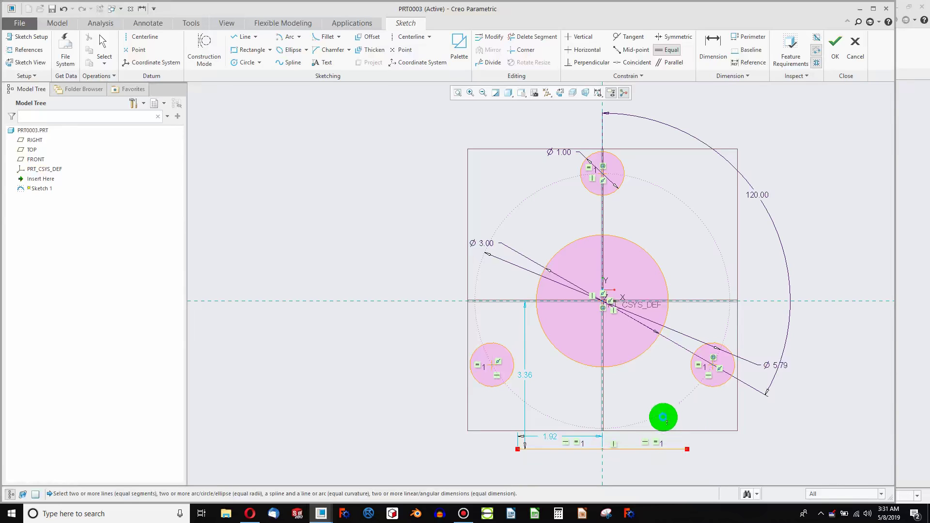
middle_click(664, 418)
mouse_move(688, 450)
mouse_down()
mouse_move(720, 396)
mouse_move(710, 401)
mouse_up()
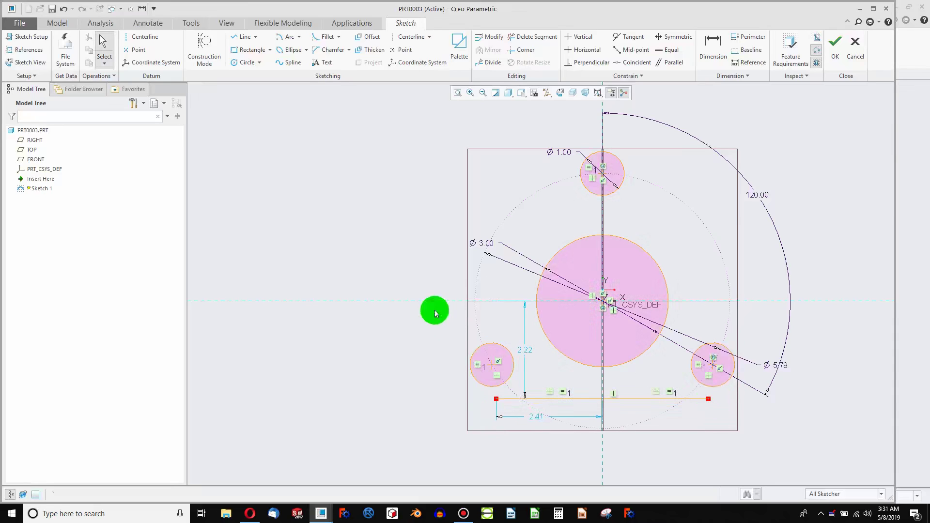
- Try a centre-and-ends arc around the lower-right hole, then cancel it
click(299, 36)
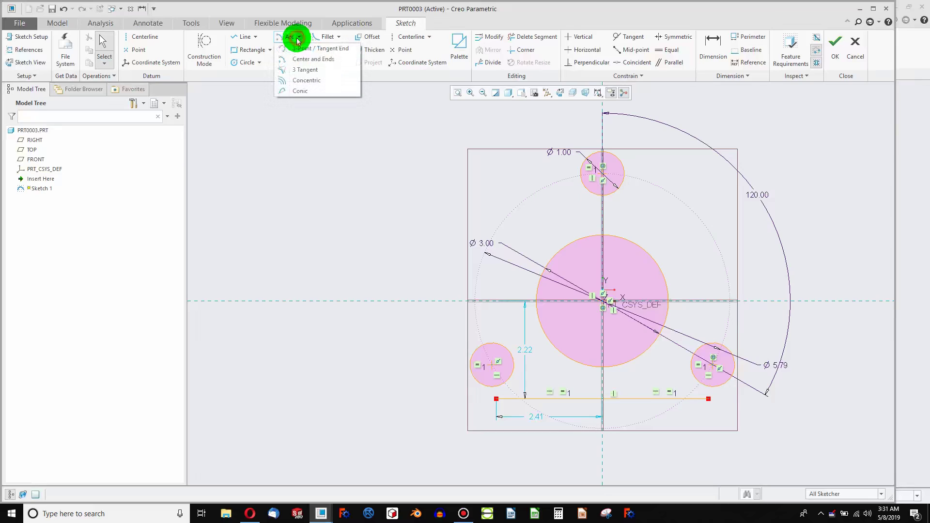
click(314, 60)
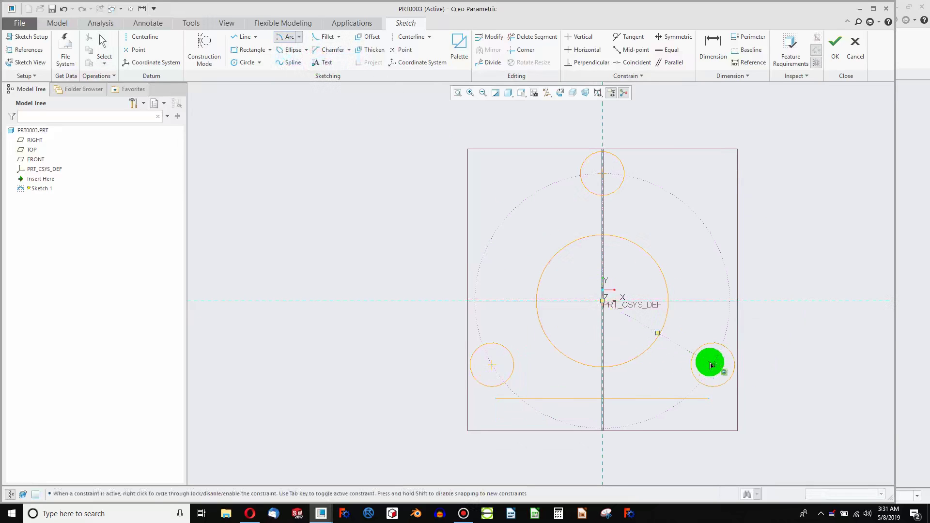
click(712, 365)
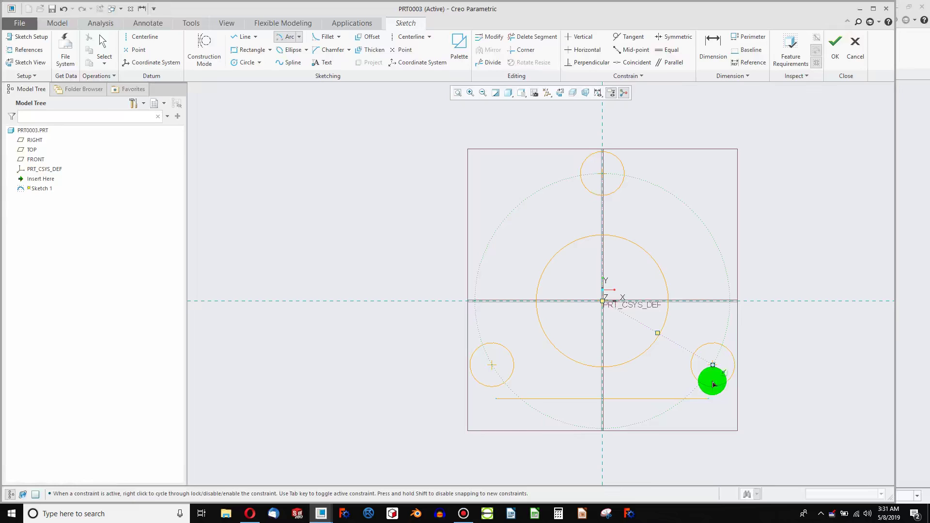
click(754, 367)
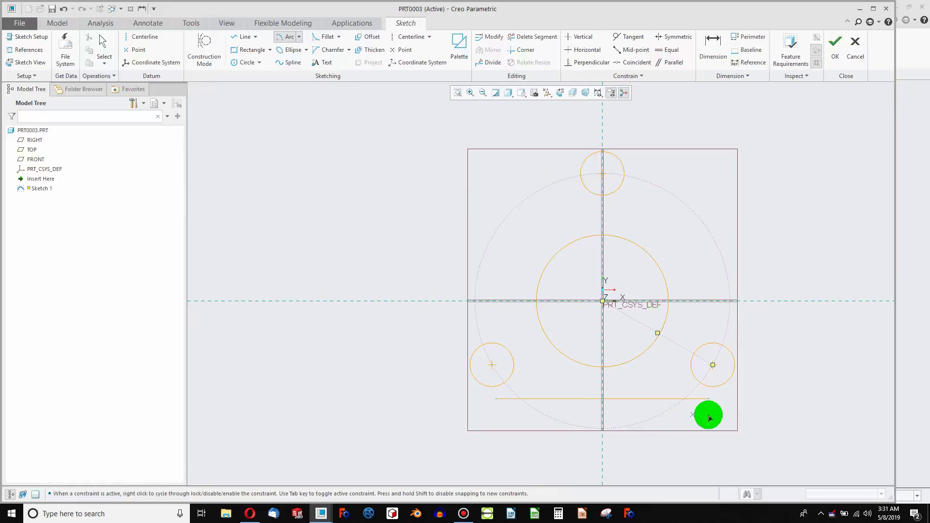
click(754, 350)
click(754, 445)
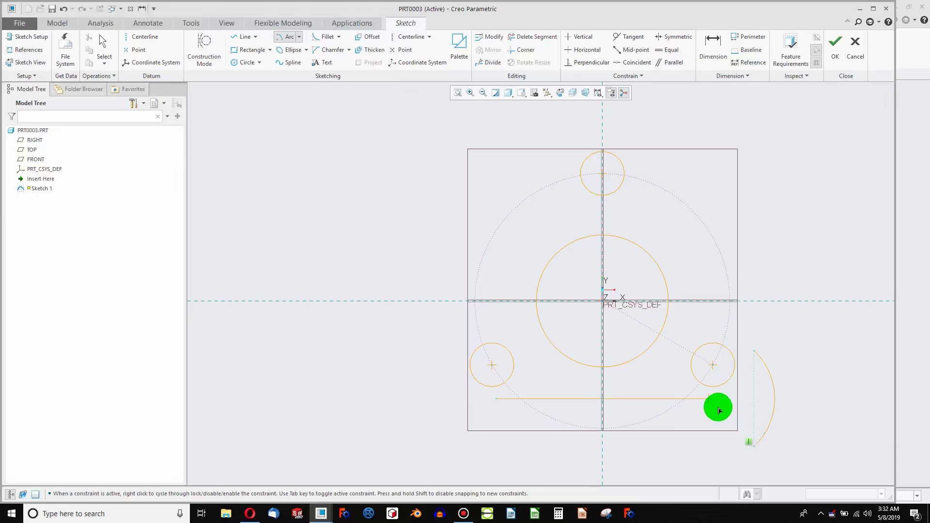
middle_click(720, 408)
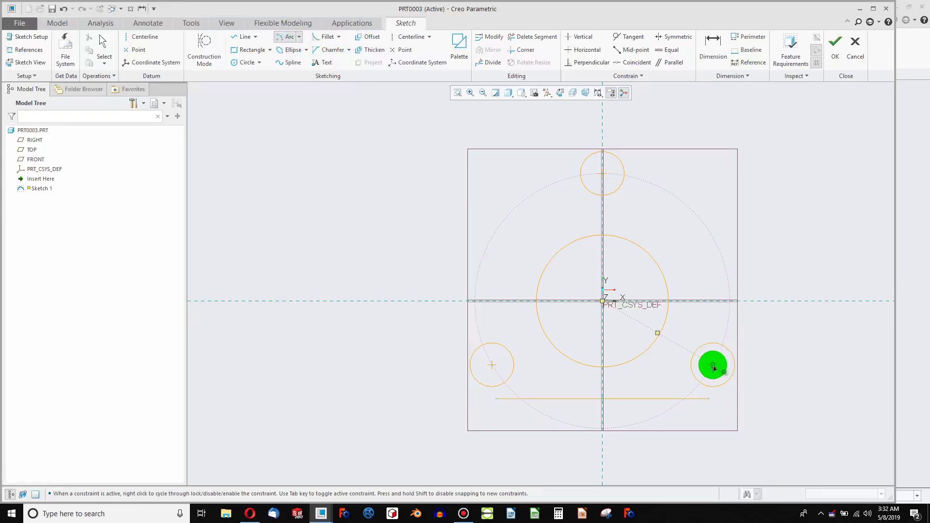
- Sketch an arc from the bottom line's right end around the lower-right hole and begin one at the lower-left hole
click(709, 398)
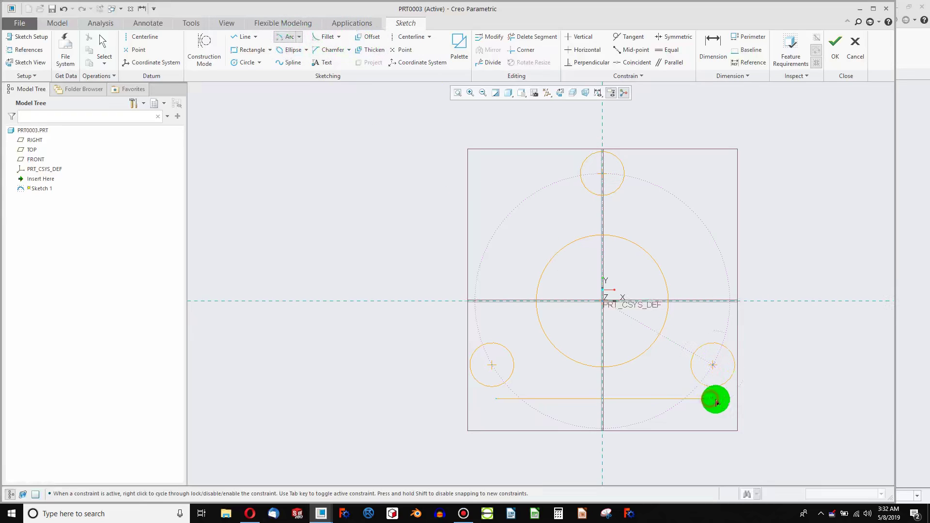
click(764, 354)
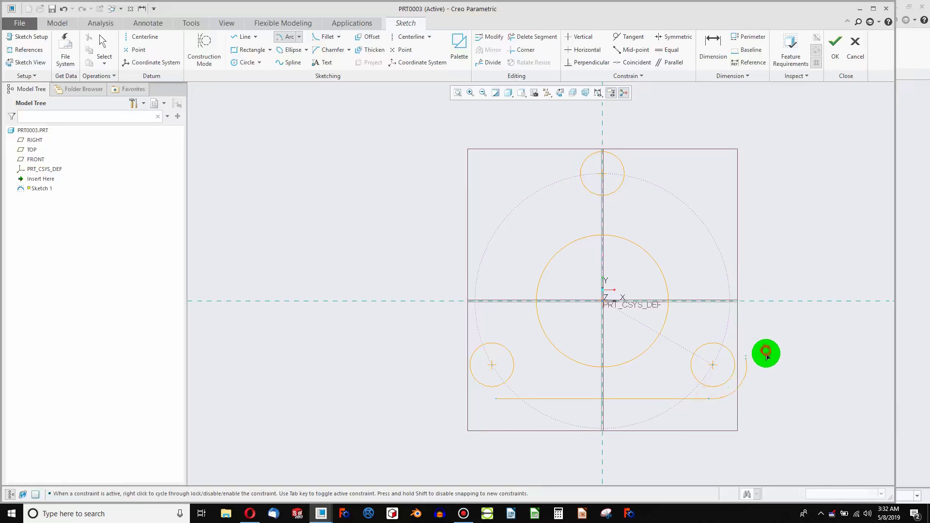
click(491, 366)
click(498, 403)
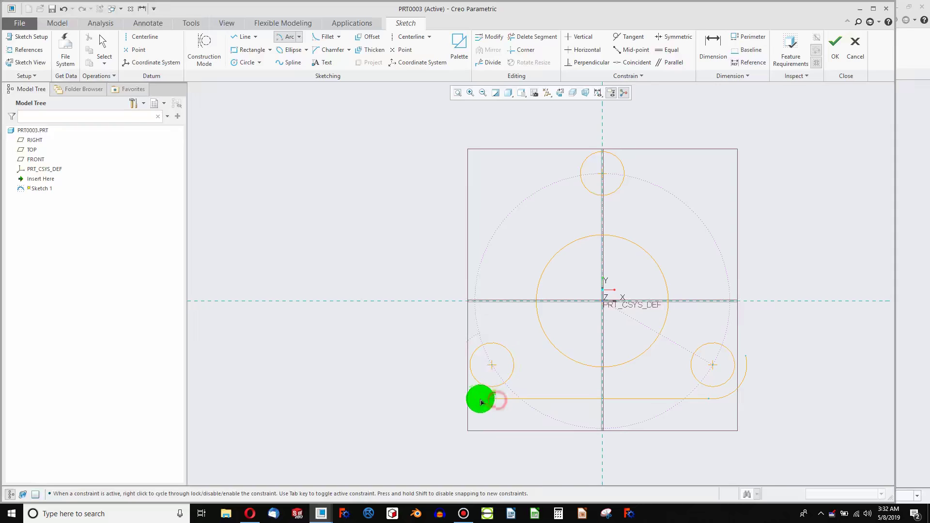
- Complete the arc around the lower-left hole and reshape the right end arc around its hole
click(440, 369)
middle_click(566, 407)
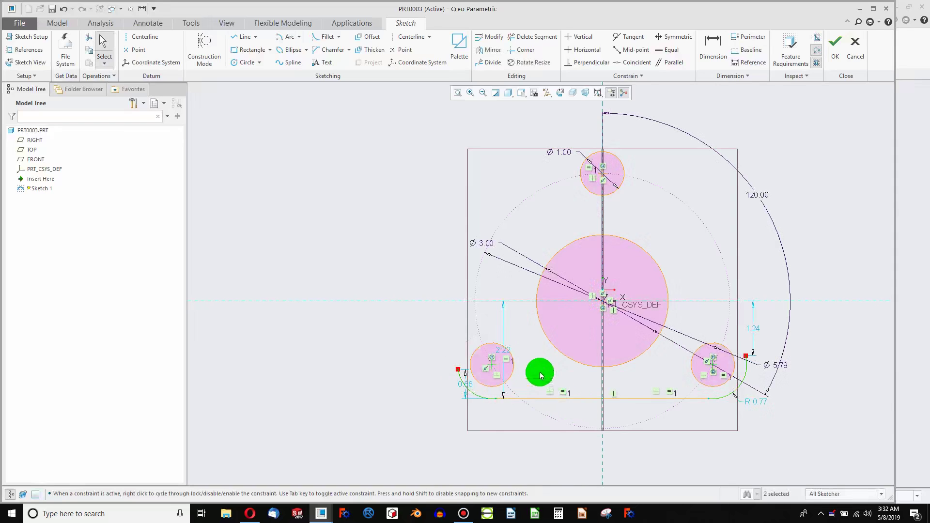
drag(747, 331, 749, 366)
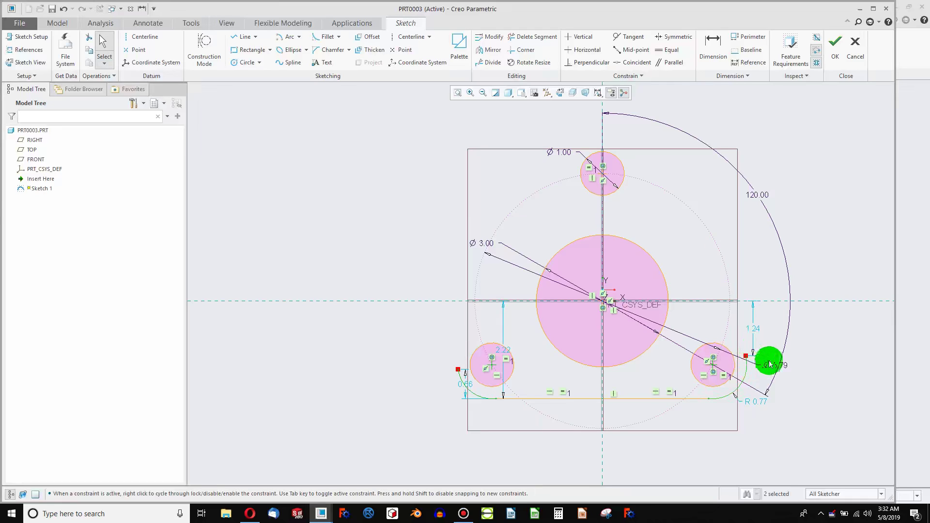
- Try making both end arcs equal, then undo the conflicting constraint
click(668, 50)
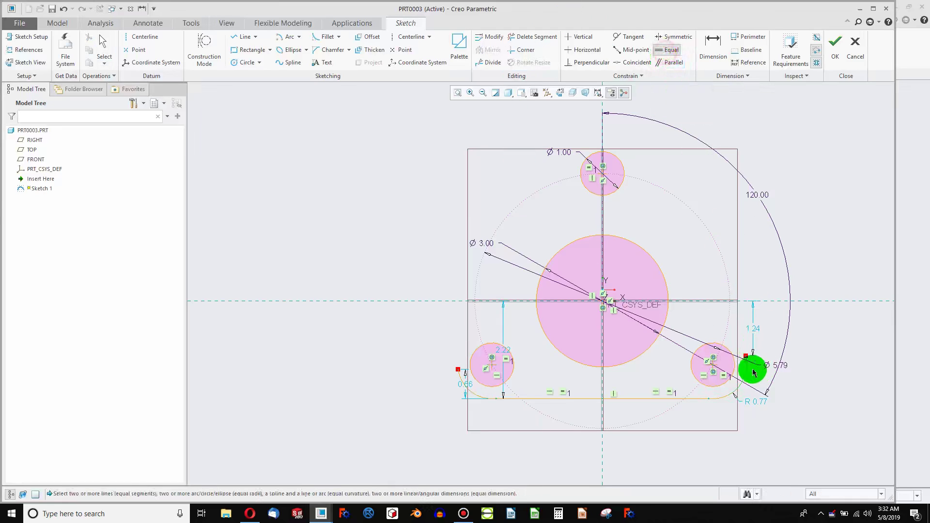
click(739, 386)
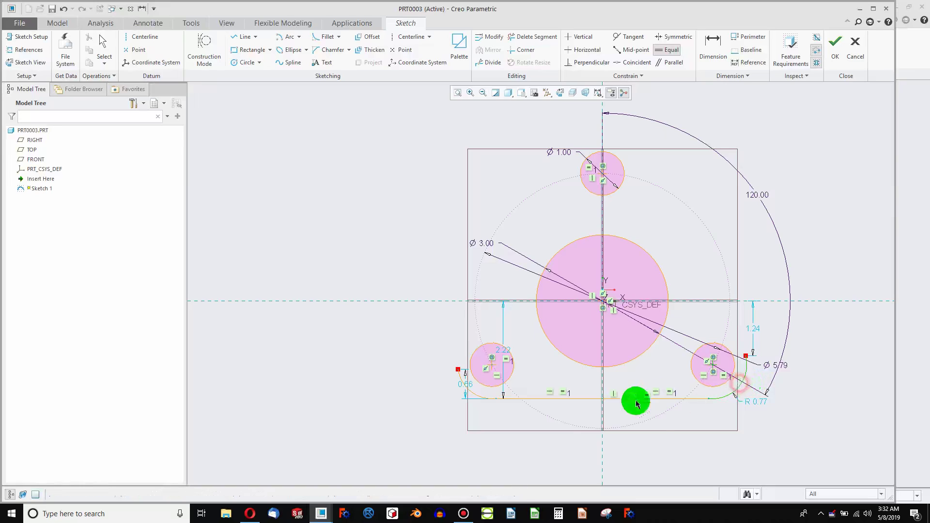
click(468, 392)
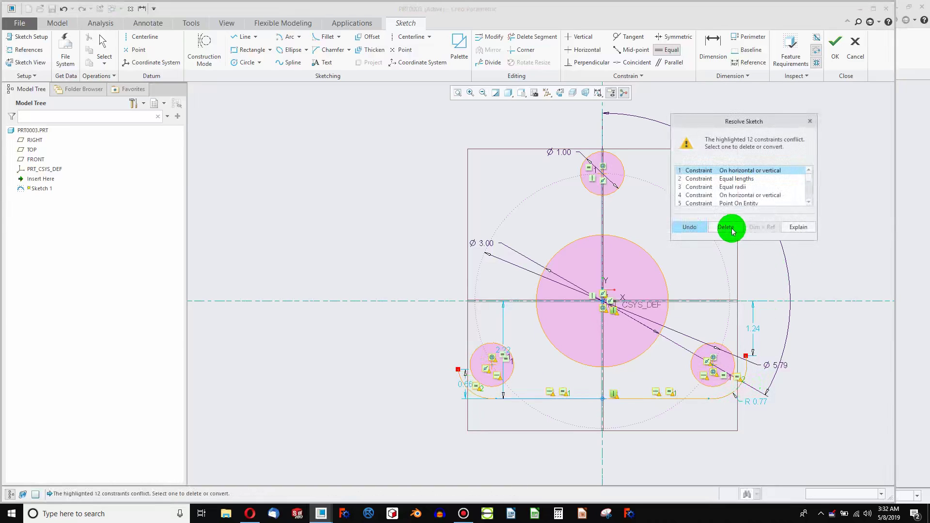
click(500, 373)
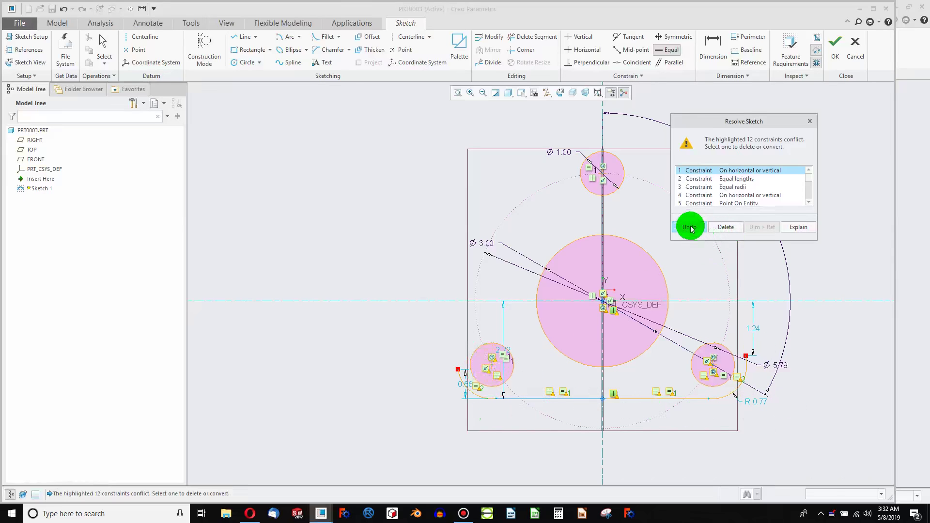
click(705, 229)
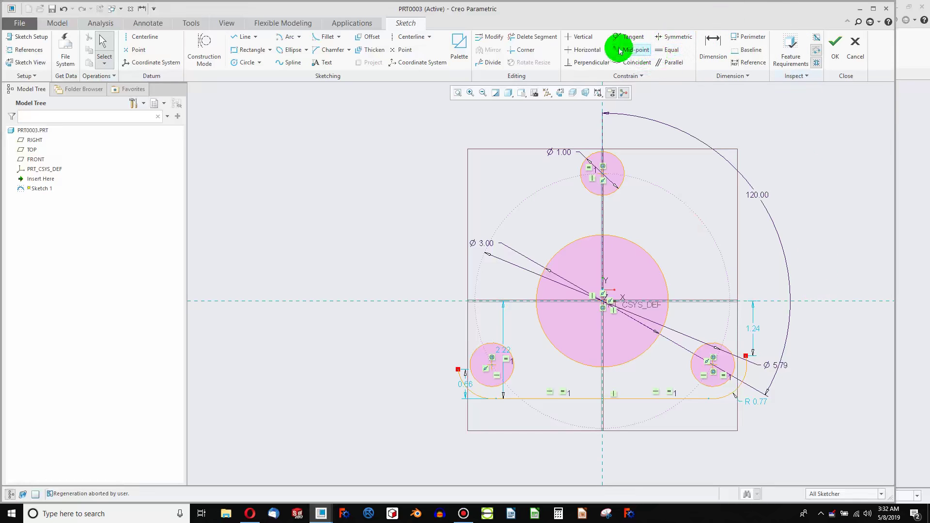
- Try making the right arc tangent to the bottom line, then undo the conflicting tangency
click(630, 37)
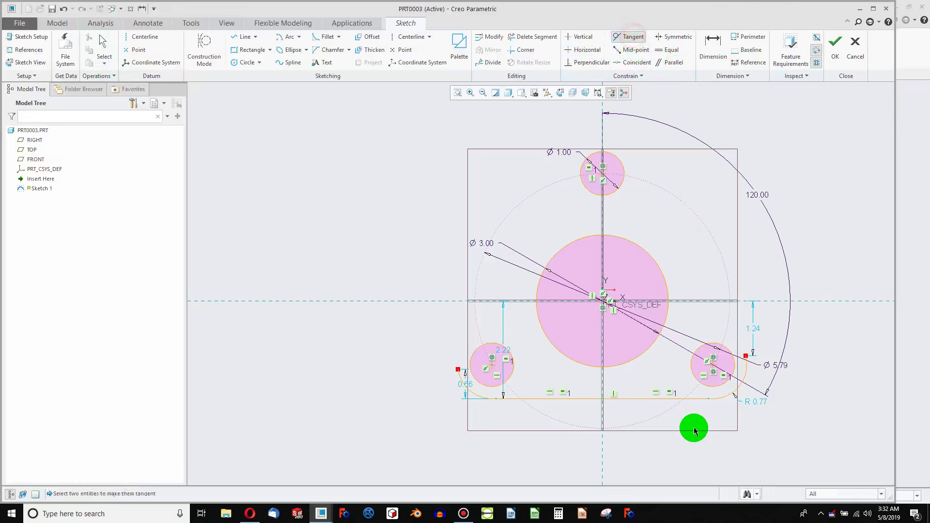
click(699, 400)
drag(718, 398, 480, 398)
click(477, 395)
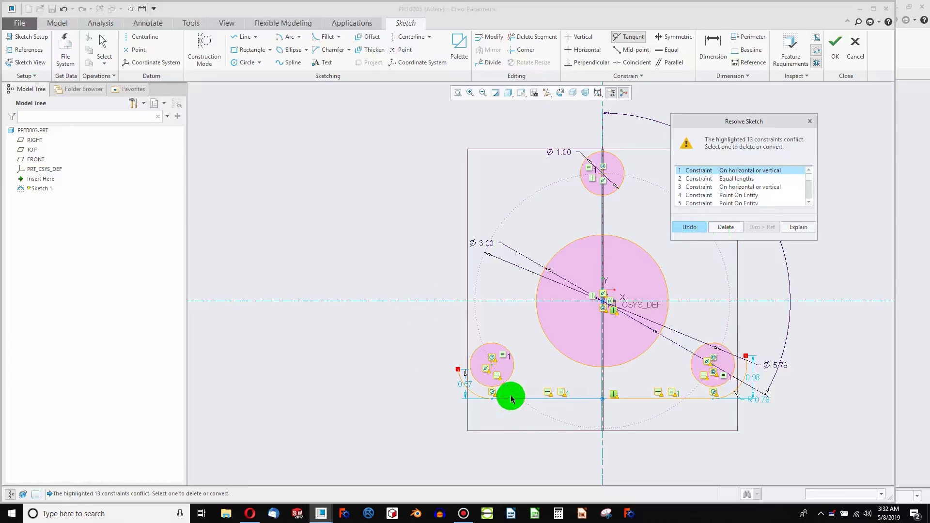
click(702, 231)
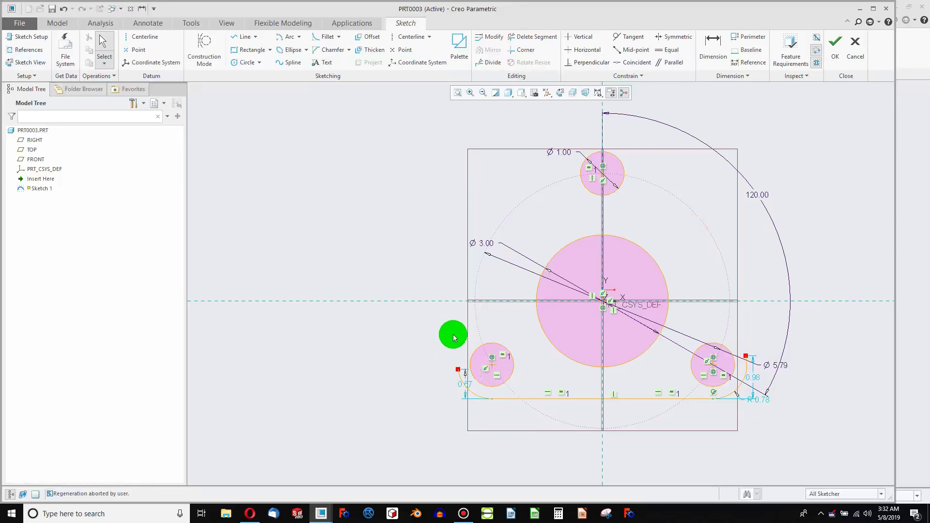
- Move the right arc's radius dimension aside and set it to 1.00
drag(758, 402, 846, 434)
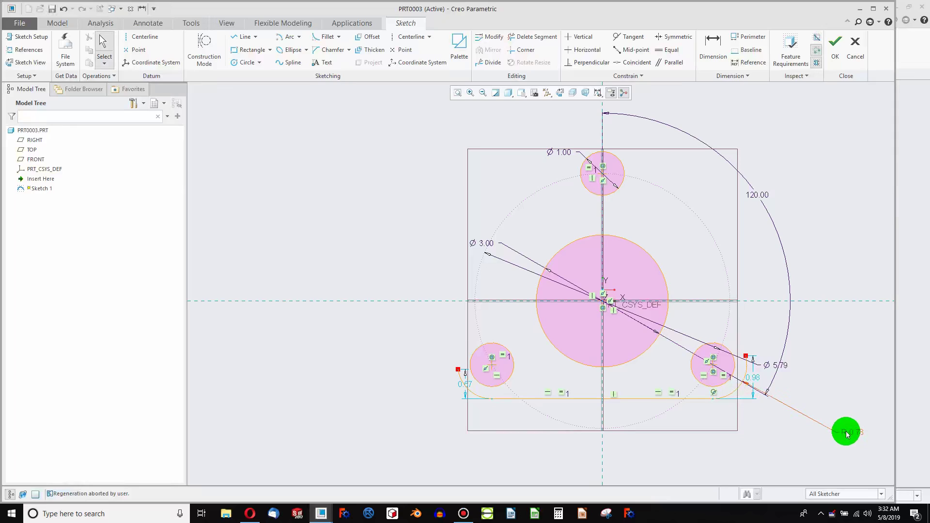
text(1)
key(Return)
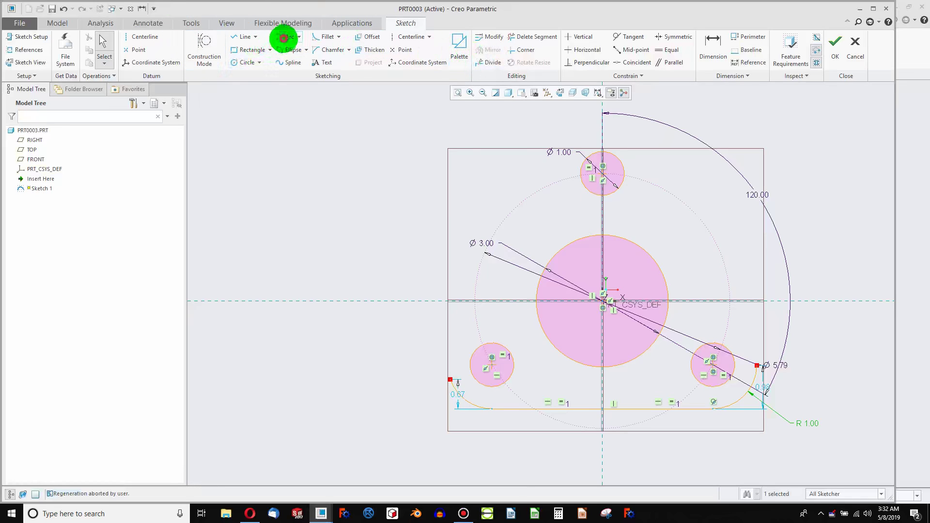
- Sketch an R 0.82 arc over the top bolt hole
click(283, 38)
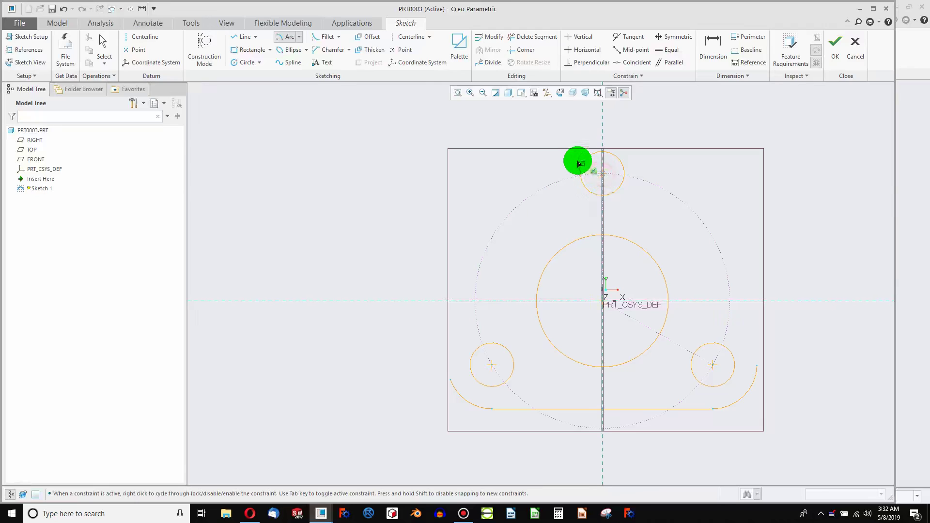
click(571, 157)
click(632, 154)
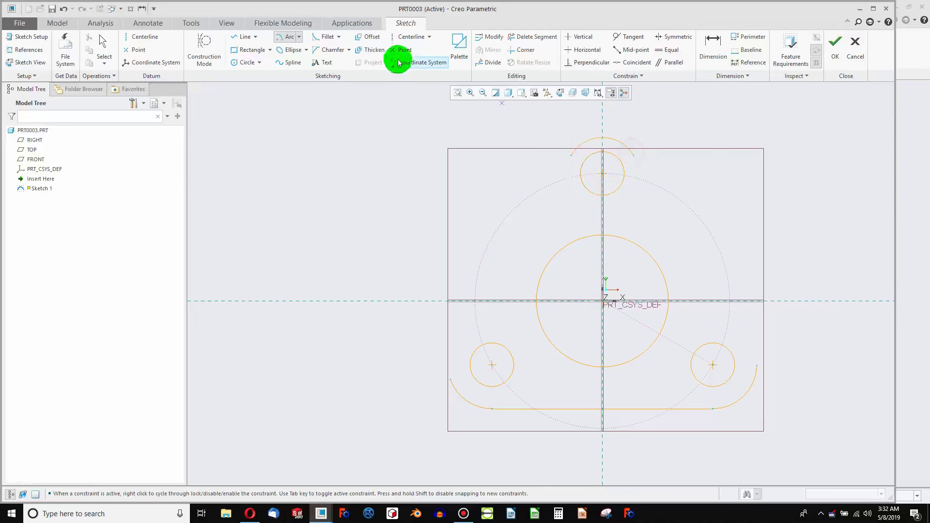
- Draw the right slanted edge from the top arc's right end down to the right end arc
click(234, 39)
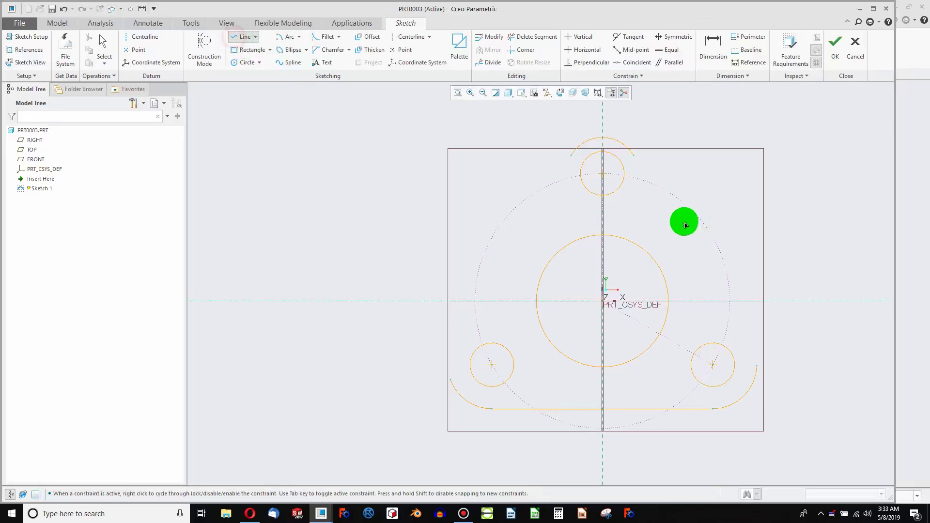
click(633, 158)
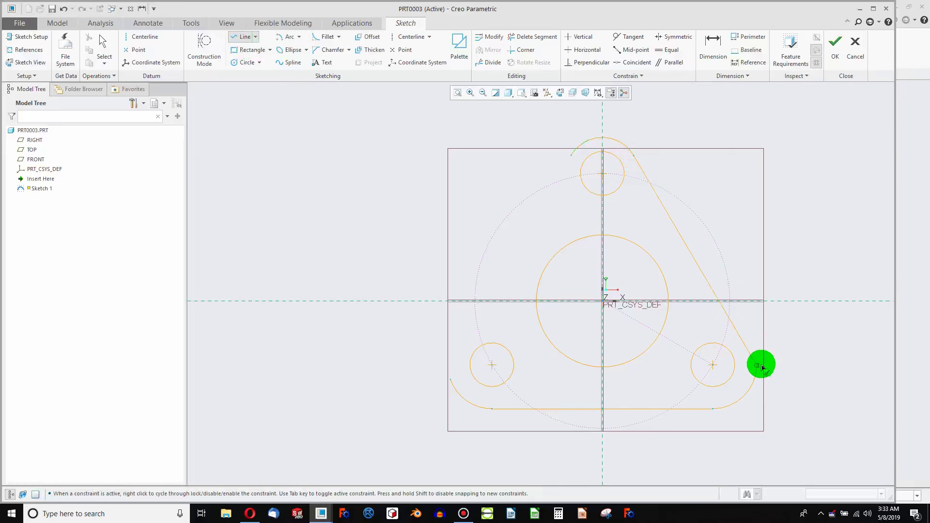
click(760, 366)
middle_click(794, 334)
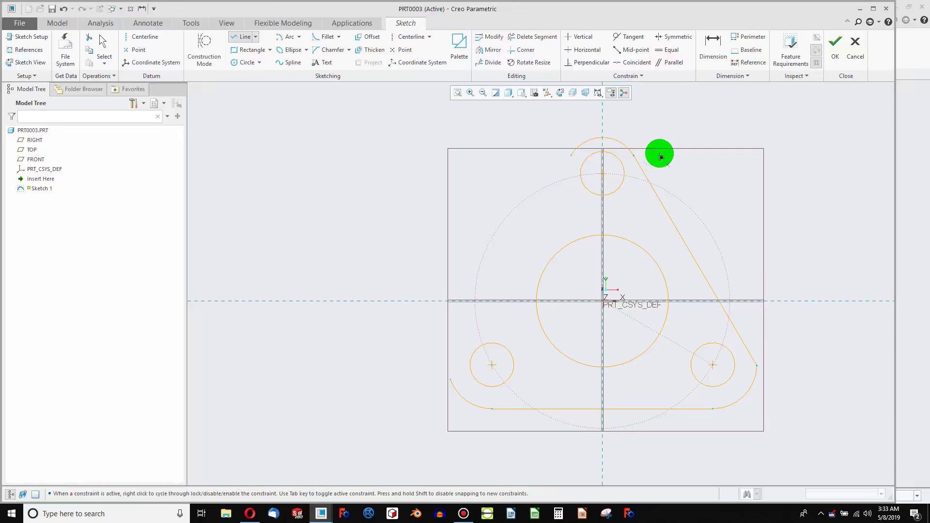
middle_click(679, 140)
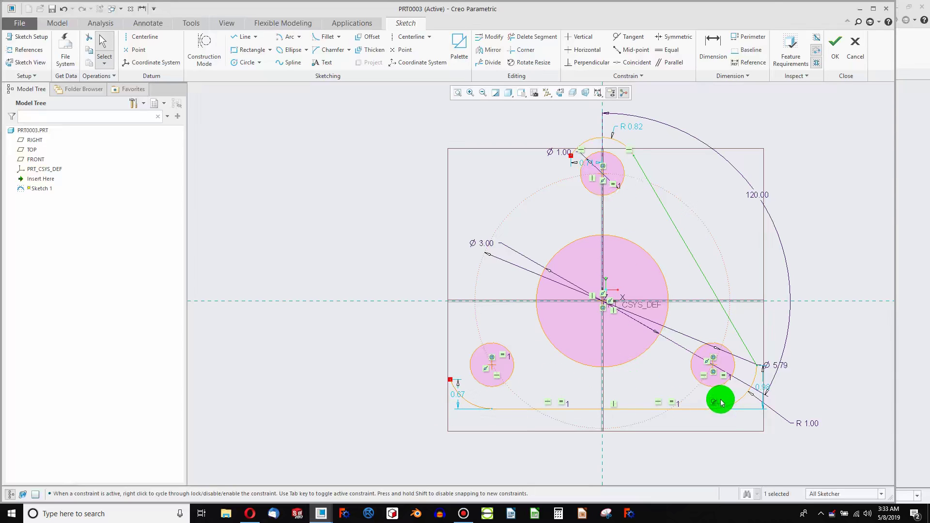
- Move the 0.98 dimension aside and make the right slanted edge tangent to the bottom-right arc
mouse_move(764, 386)
mouse_down()
mouse_move(839, 386)
mouse_move(826, 386)
mouse_up()
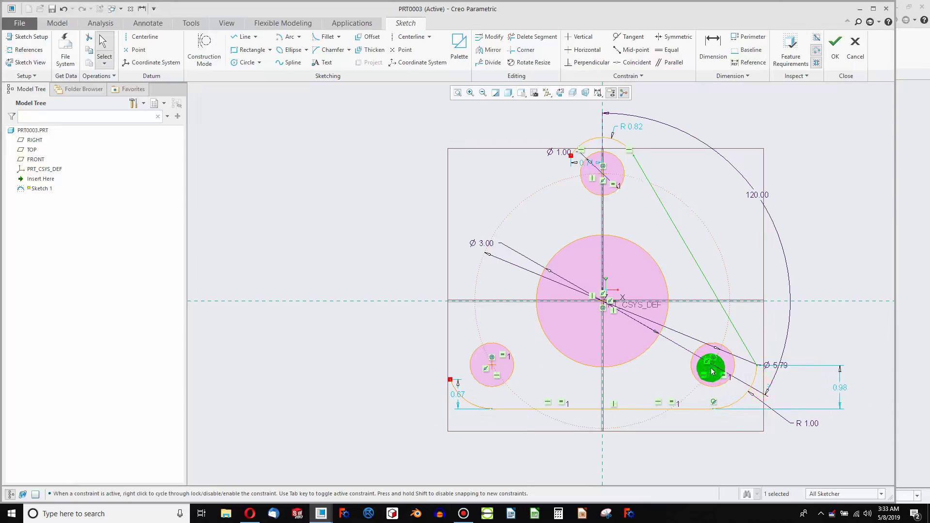
click(702, 98)
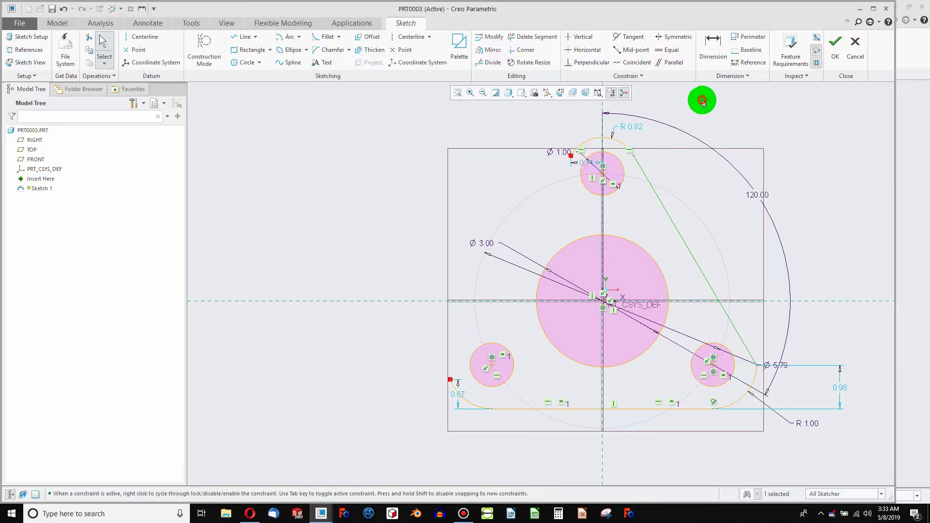
click(627, 37)
click(708, 285)
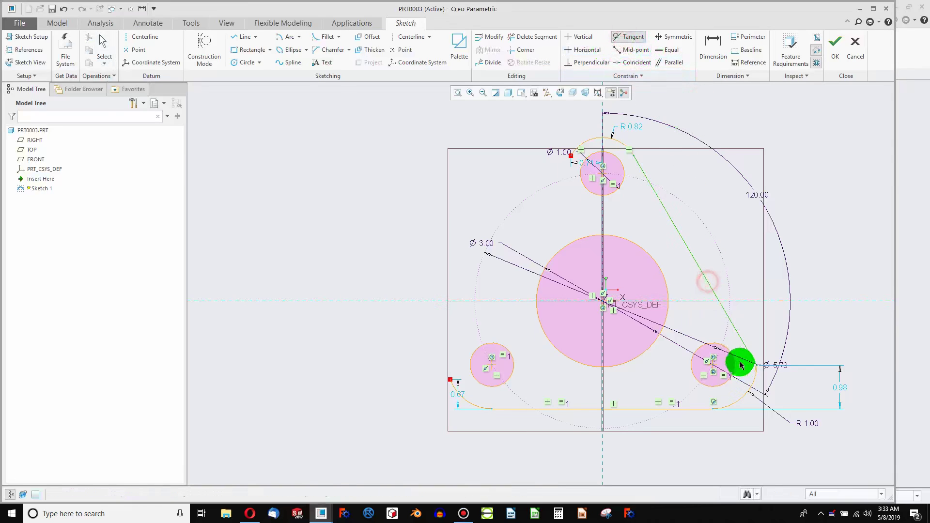
click(754, 376)
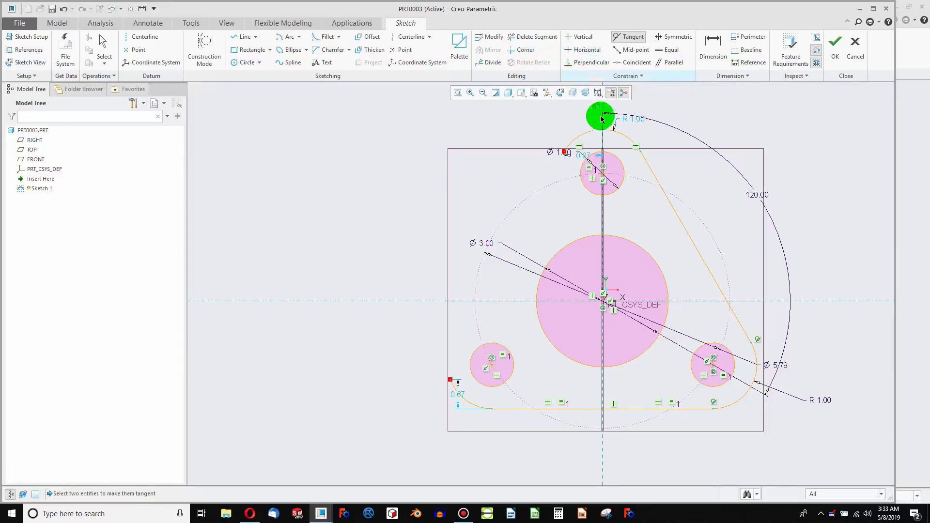
key(Escape)
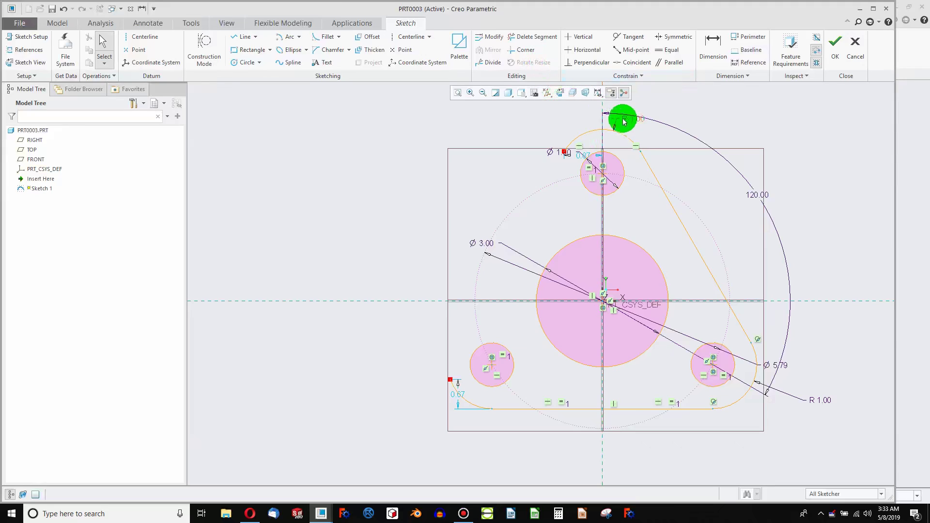
- Make the top arc equal to the bottom-right arc so both share R 1.00
click(667, 49)
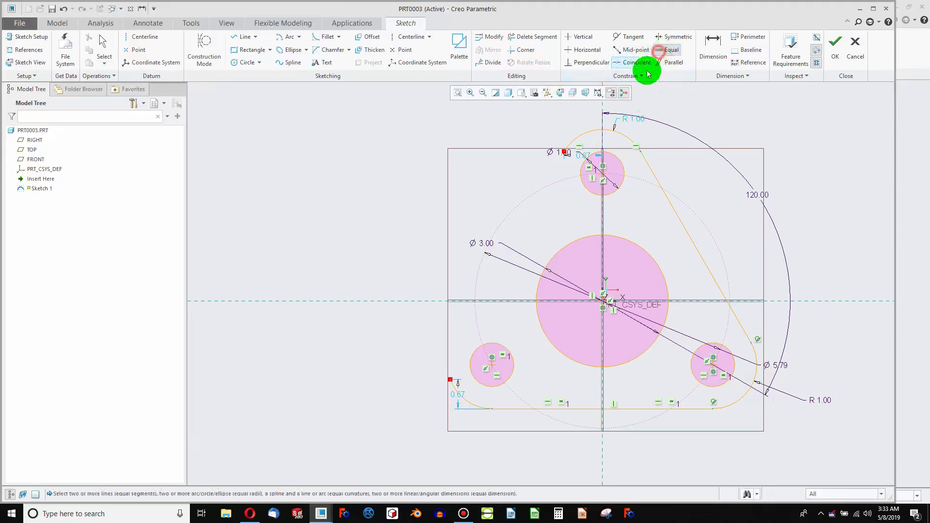
click(614, 136)
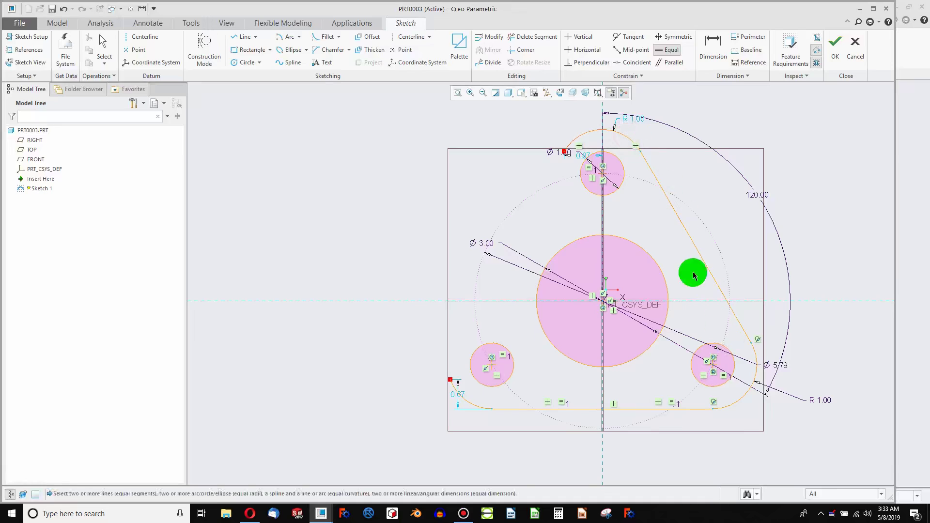
click(624, 135)
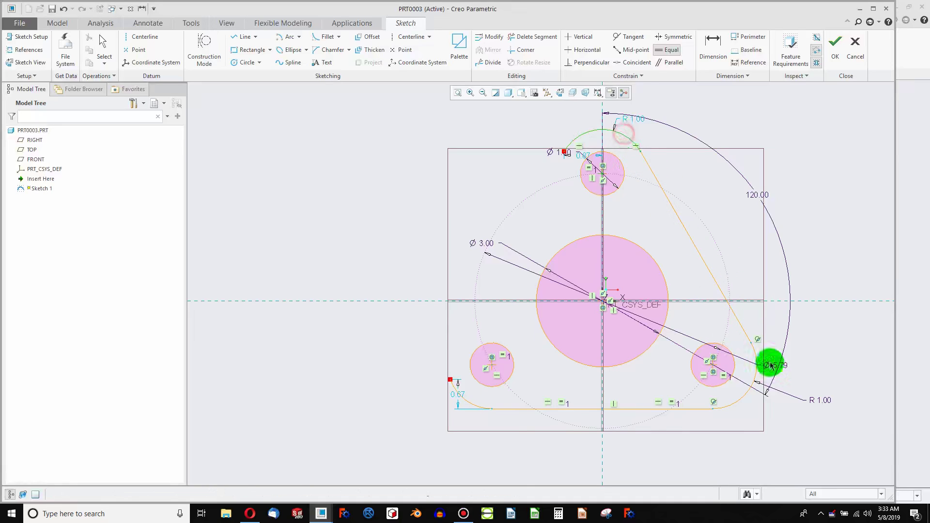
click(750, 387)
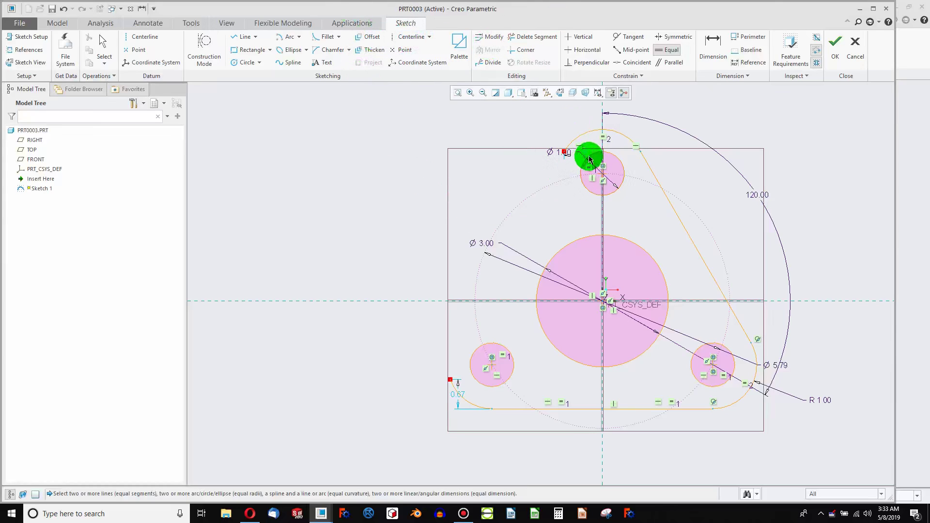
click(583, 156)
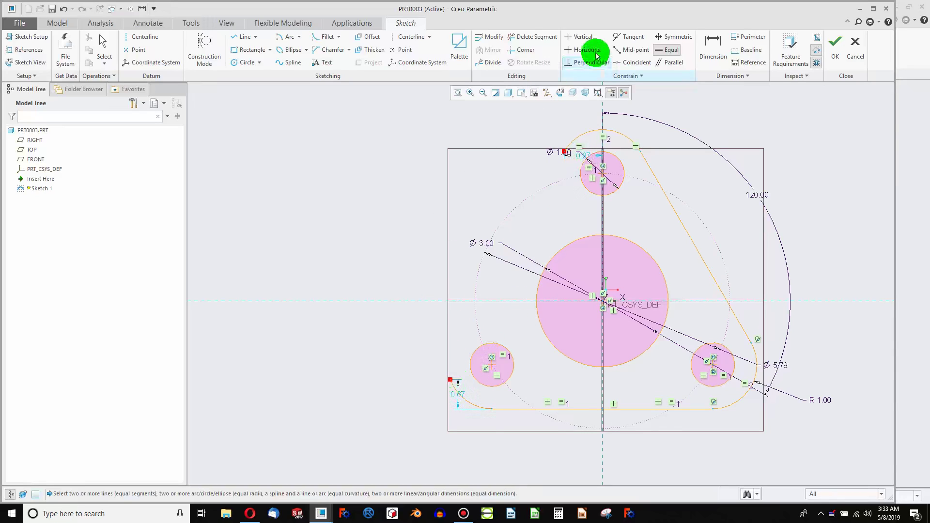
- Draw the left slanted edge from the lower-left arc up to the top arc
click(238, 42)
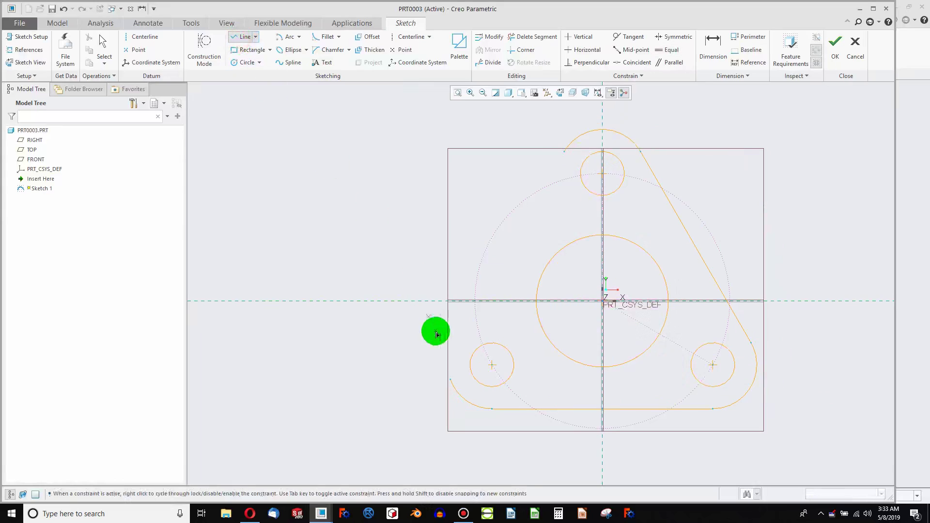
click(450, 379)
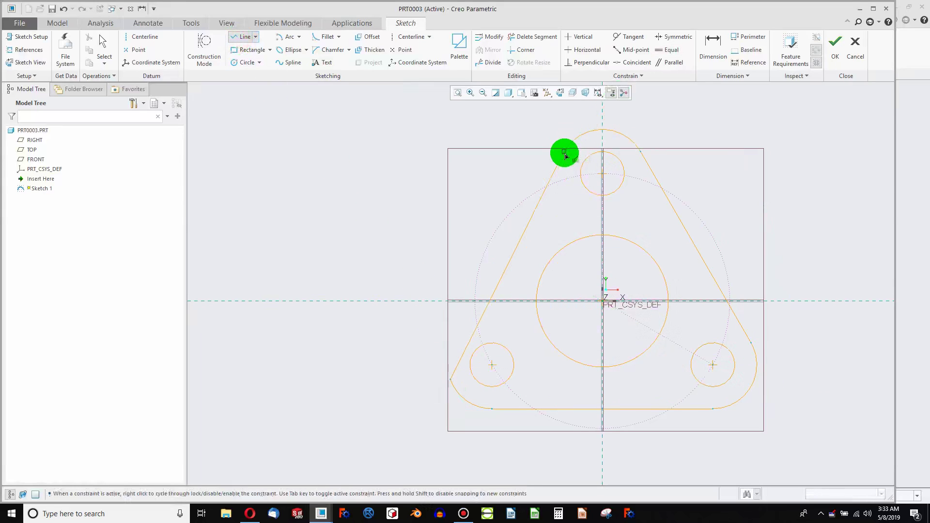
click(564, 153)
middle_click(564, 153)
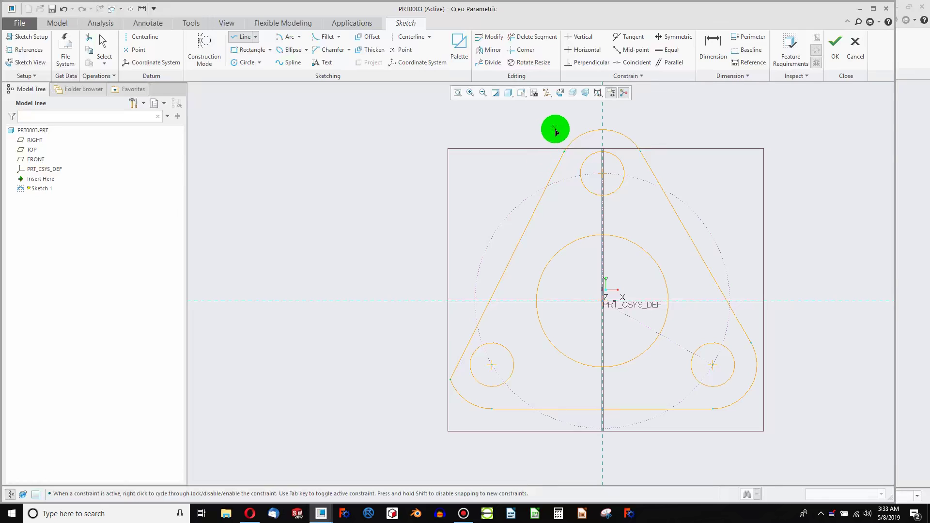
middle_click(557, 136)
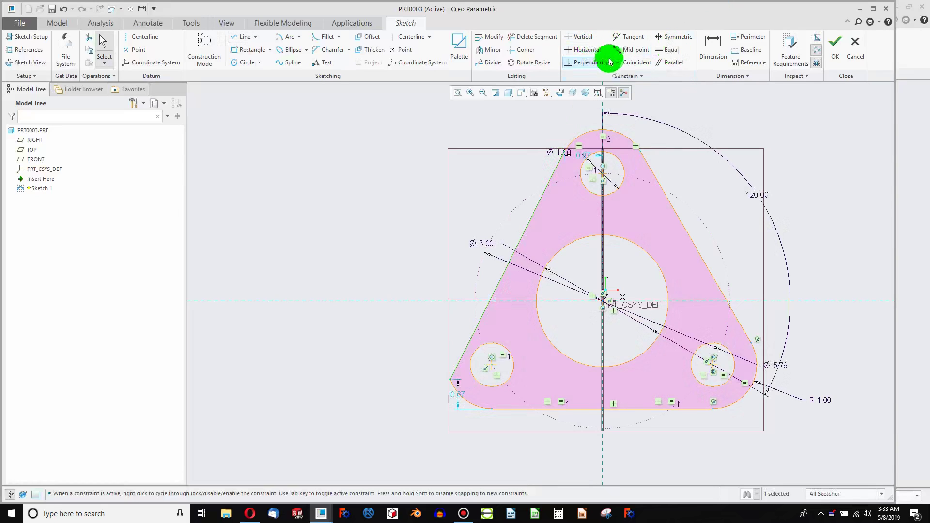
- Make the left slanted edge tangent to the top arc
click(628, 37)
click(586, 132)
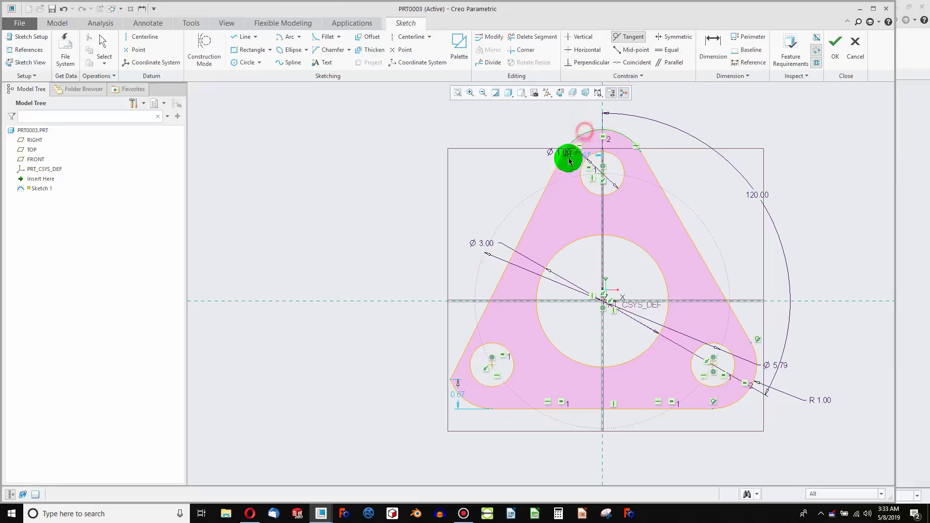
click(549, 186)
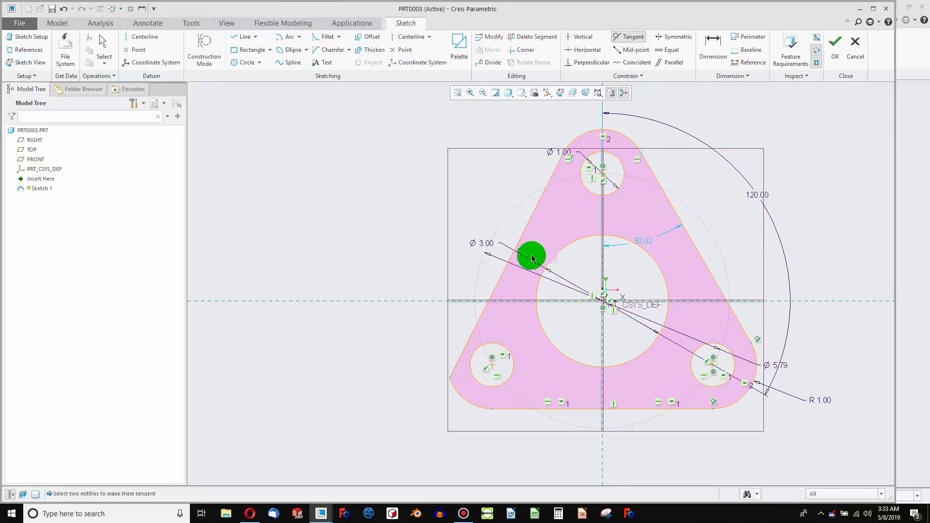
- Make the left slanted edge tangent to the bottom-left corner arc
click(517, 246)
click(468, 405)
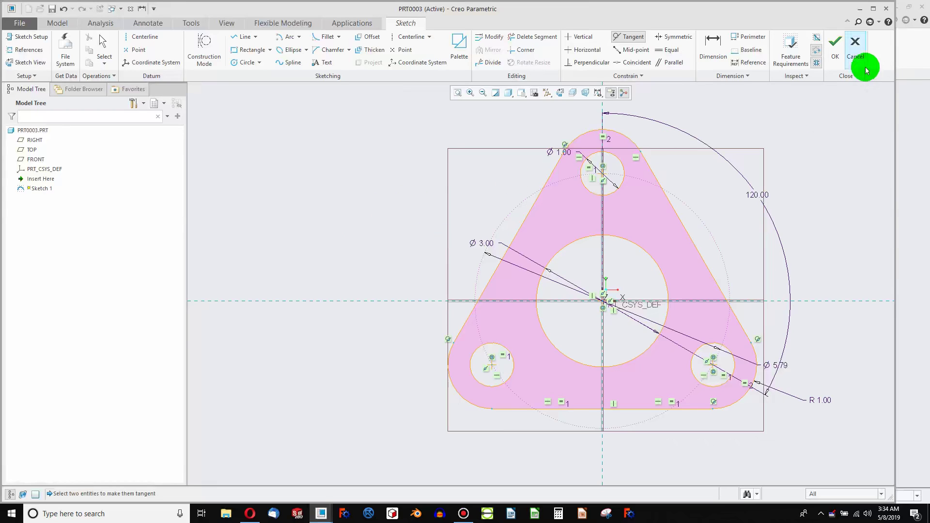
- Accept Sketch 1 and extrude it symmetrically to a depth of 0.375 in
click(835, 44)
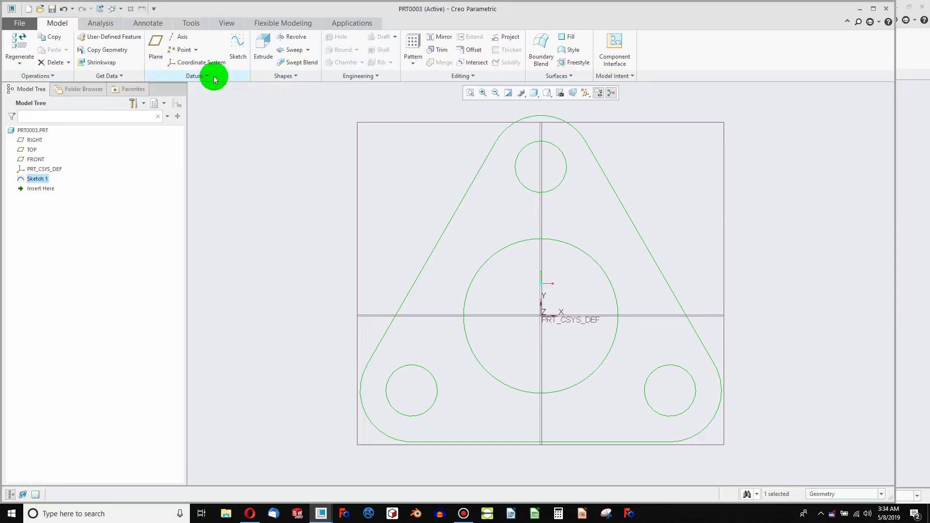
click(262, 48)
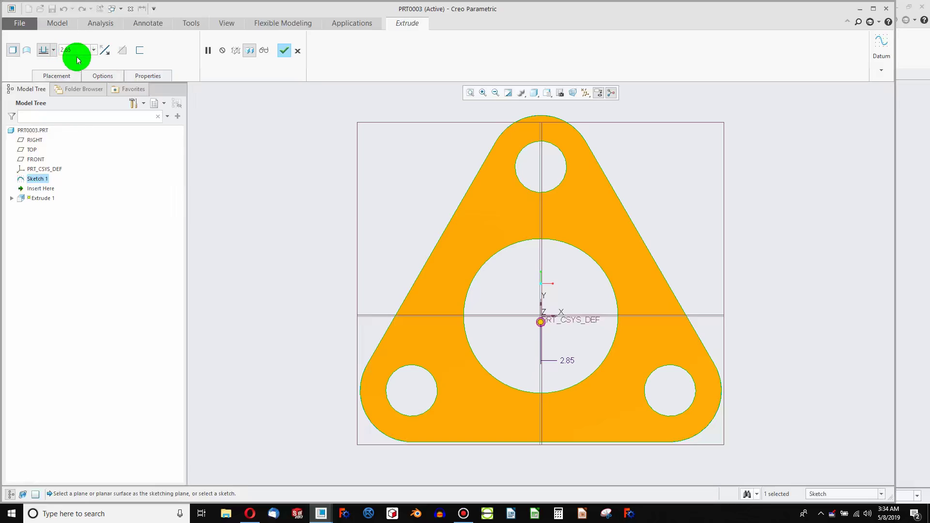
text(3)
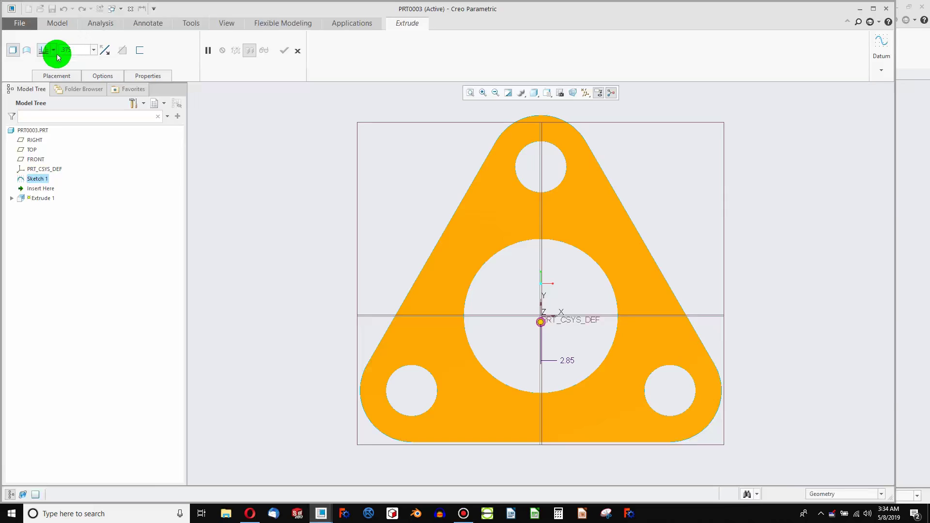
text(75)
click(44, 77)
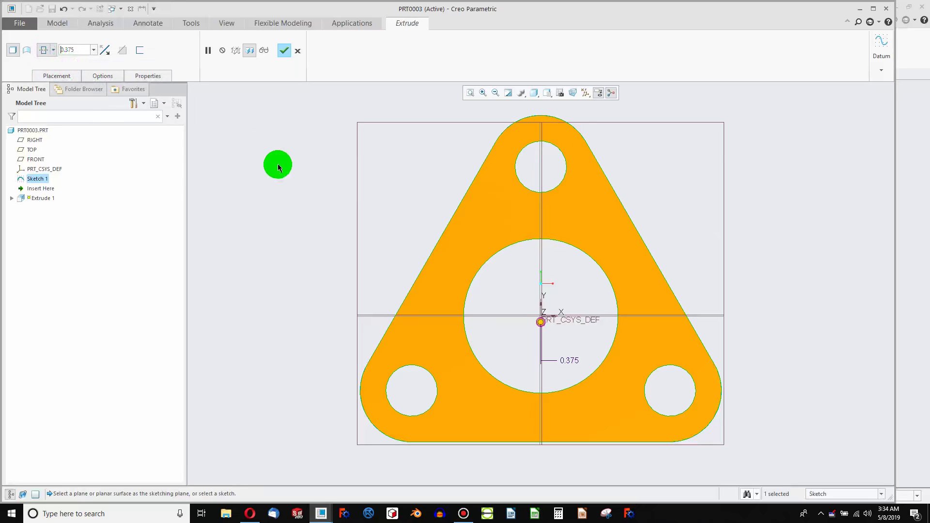
click(285, 50)
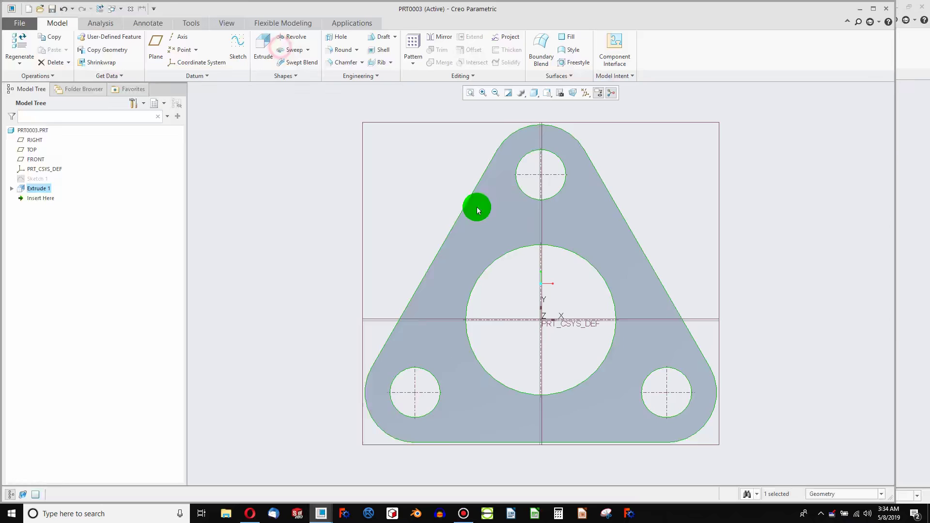
mouse_move(681, 245)
middle_down()
mouse_move(619, 282)
mouse_move(656, 251)
mouse_move(679, 334)
mouse_move(682, 270)
mouse_move(641, 257)
mouse_move(646, 279)
middle_up()
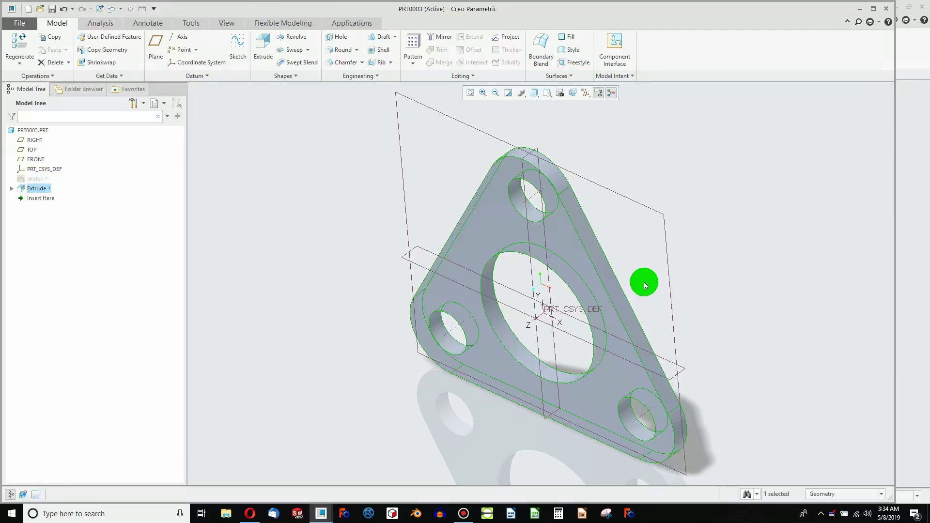